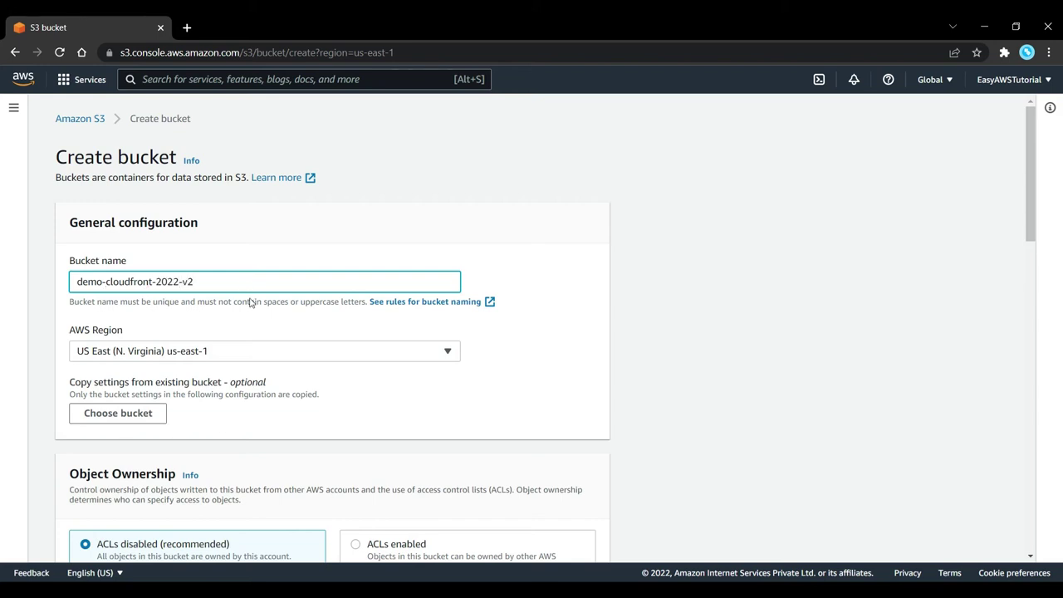
# Create the S3 bucket demo-cloudfront-2022-v2 in us-east-1, keeping all public access blocked and the remaining settings at their defaults
pyautogui.click(316, 398)
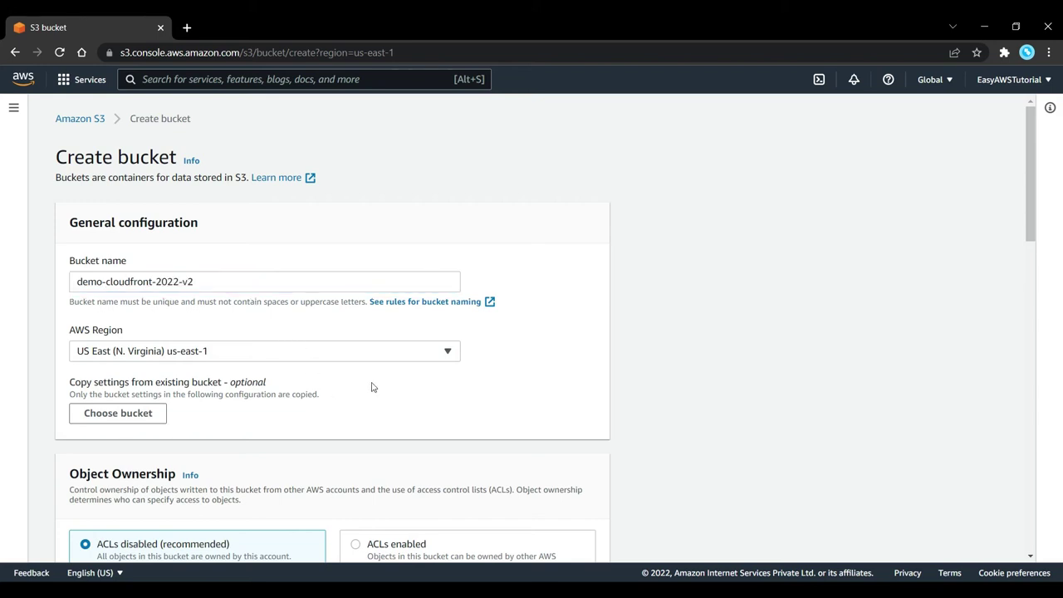
pyautogui.scroll(-2, 330, 403)
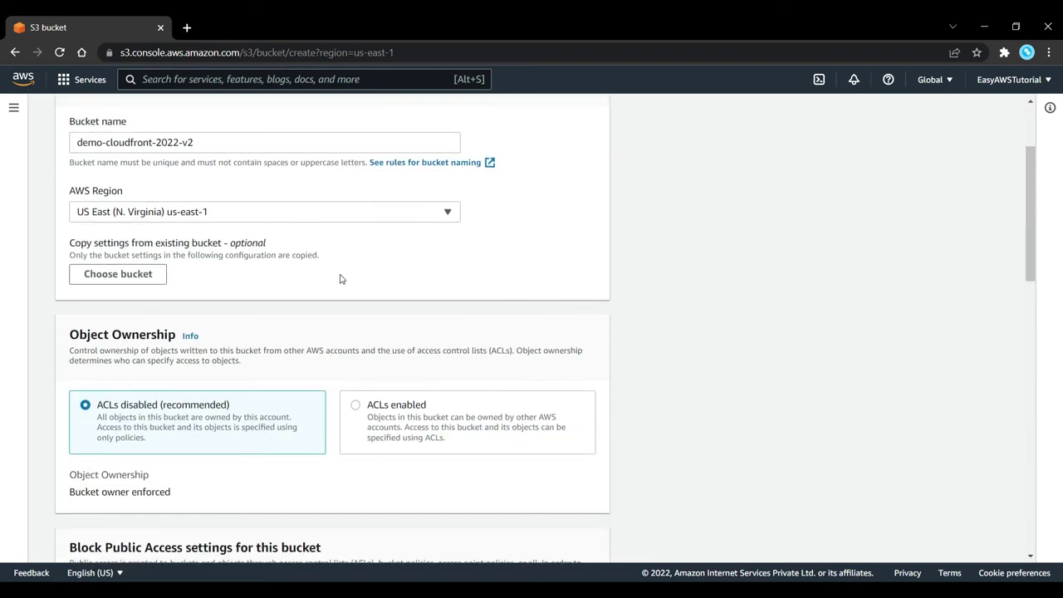
pyautogui.scroll(-5, 339, 279)
pyautogui.moveTo(91, 299); pyautogui.dragTo(220, 306)
pyautogui.click(224, 300)
pyautogui.click(73, 298)
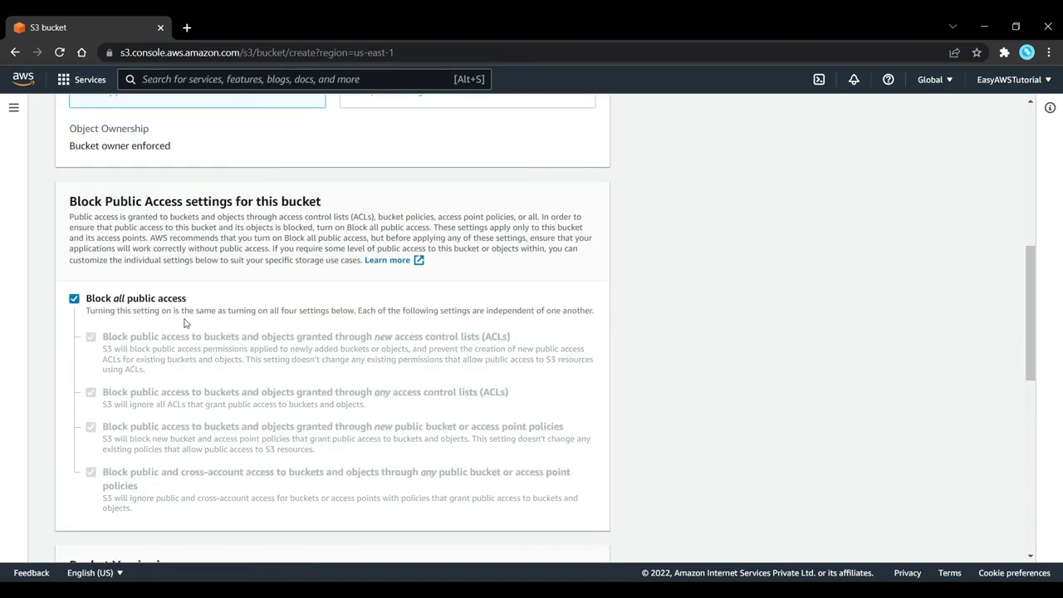
pyautogui.scroll(-8, 237, 307)
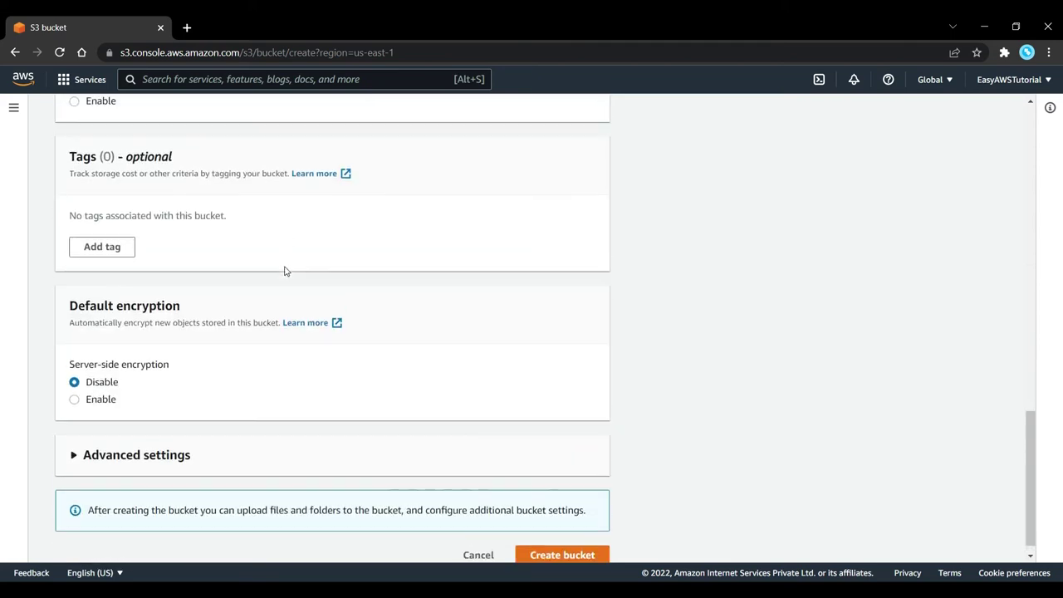
pyautogui.scroll(3, 291, 268)
pyautogui.scroll(-4, 304, 318)
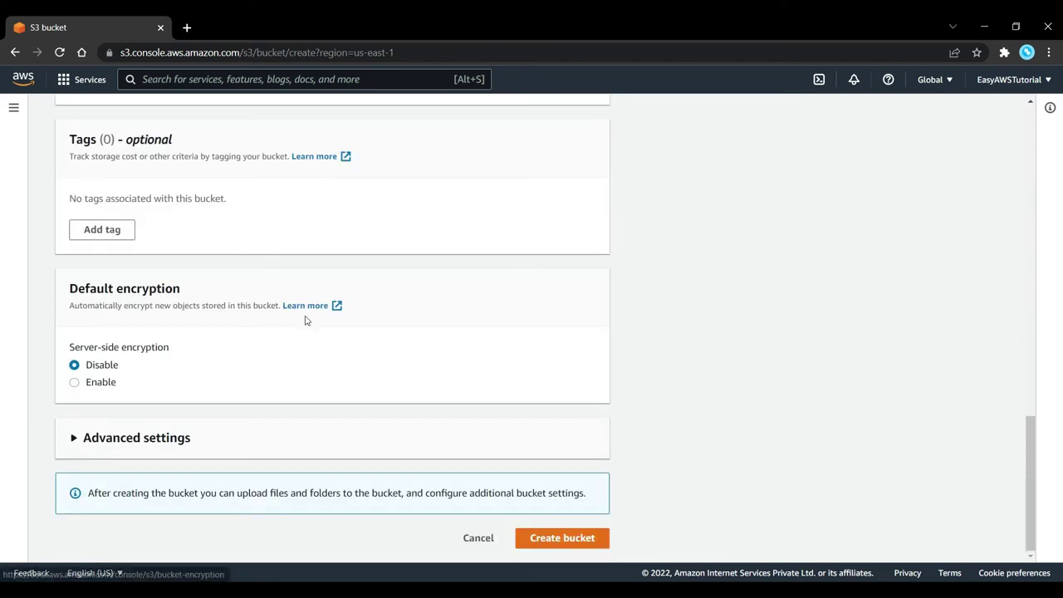
pyautogui.click(550, 538)
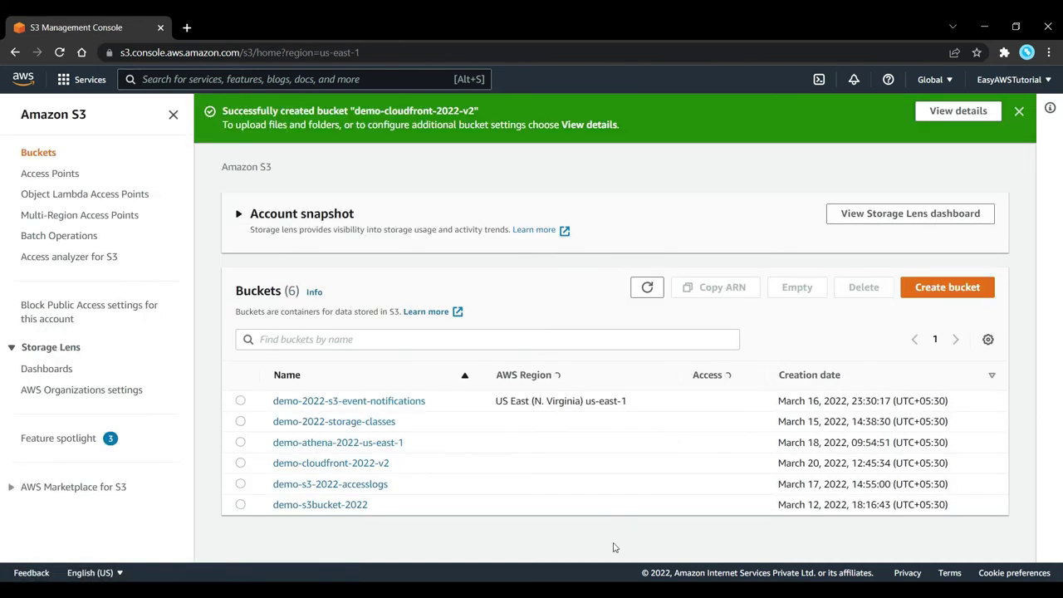
# Open the new bucket's details and upload Castle.jpg, index.html and Mountain.jpg from the Desktop's AWS folder
pyautogui.click(969, 109)
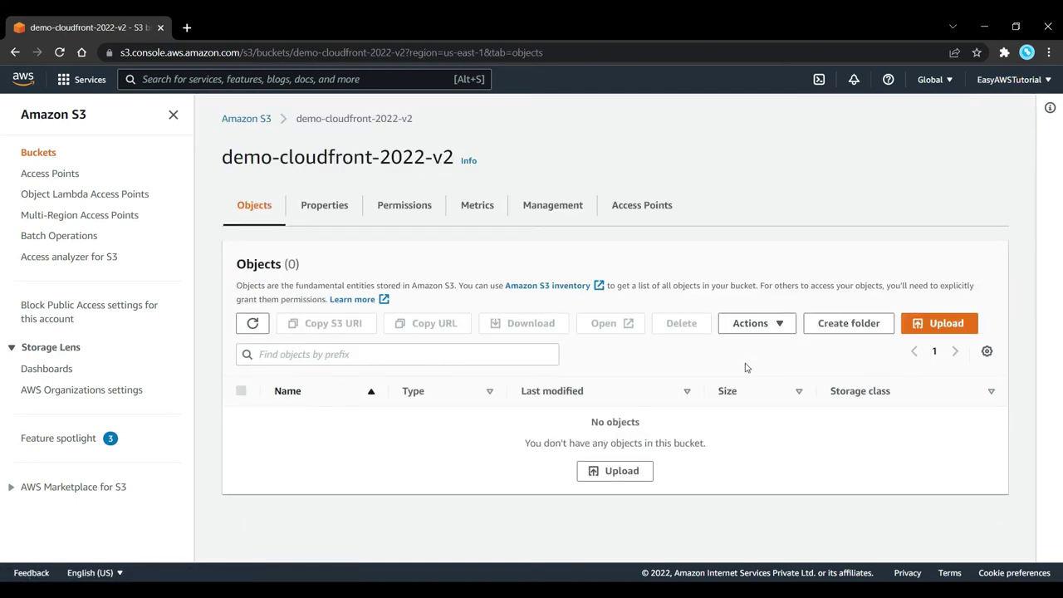
pyautogui.click(920, 326)
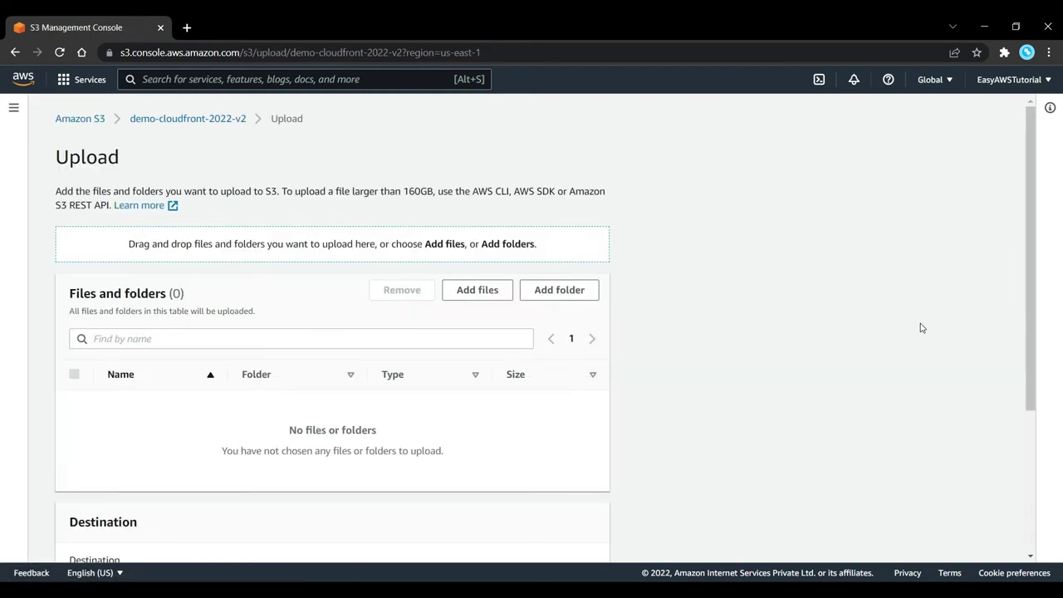
pyautogui.click(481, 291)
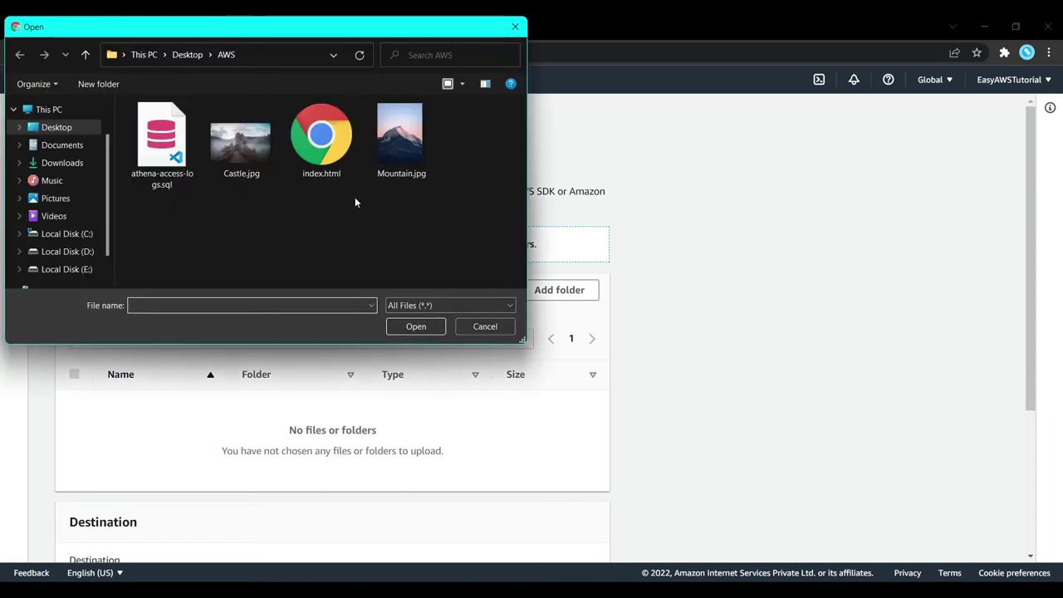
pyautogui.moveTo(244, 232); pyautogui.dragTo(399, 152)
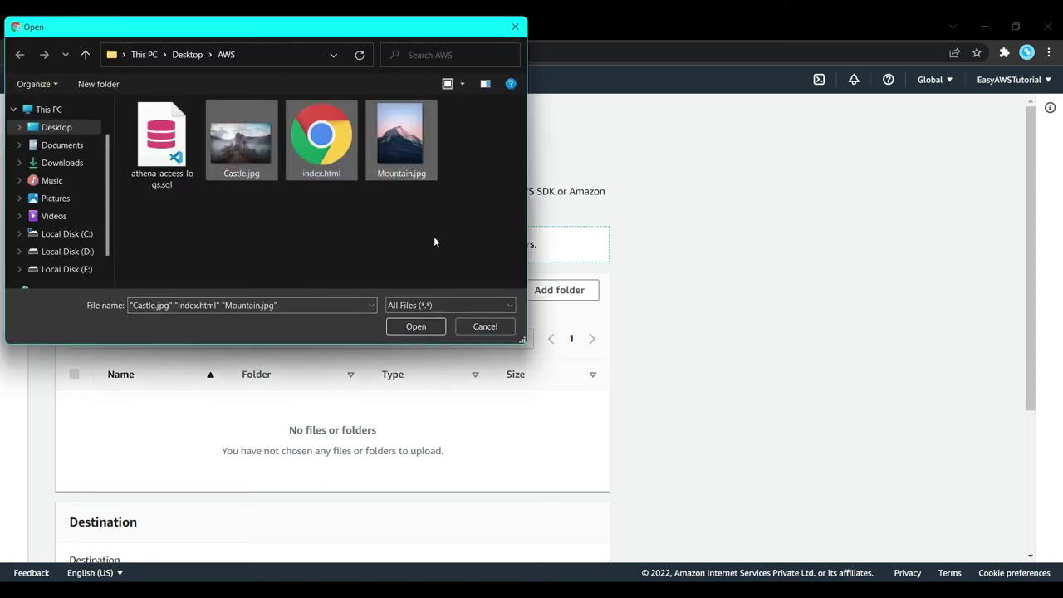
pyautogui.click(415, 326)
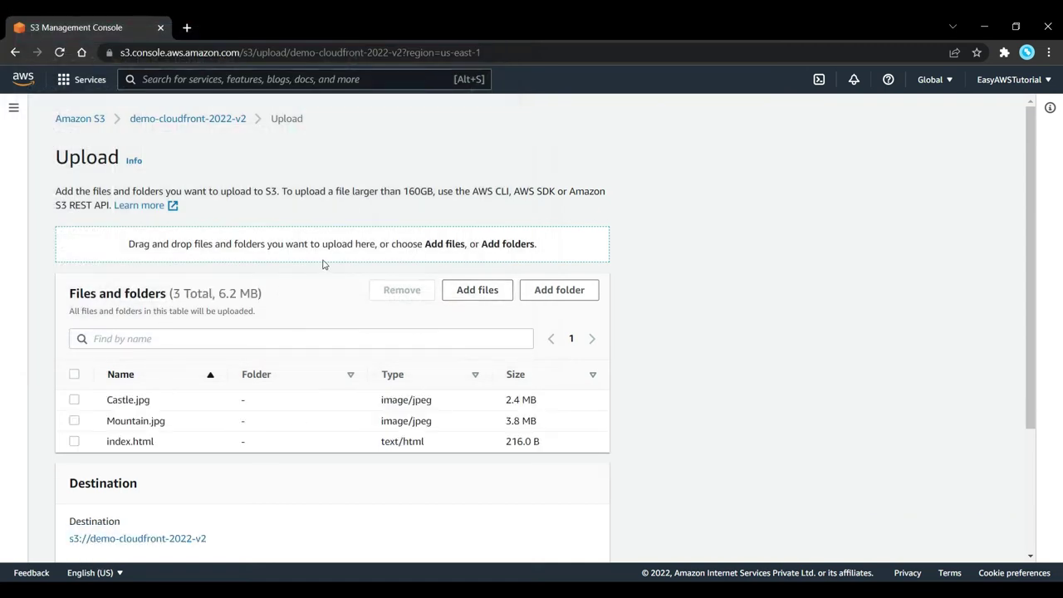
pyautogui.scroll(-2, 315, 291)
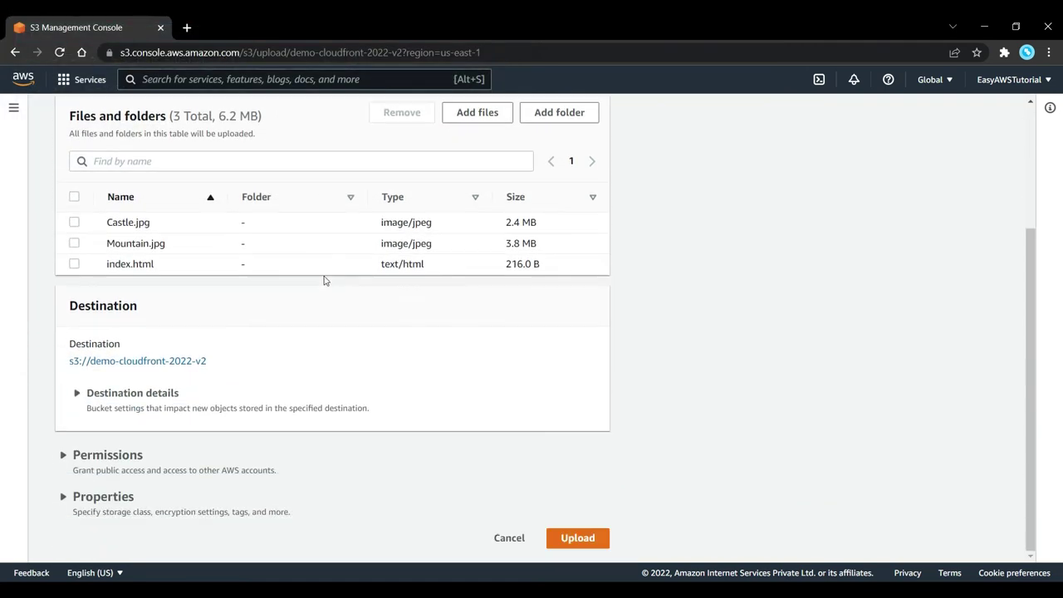
pyautogui.click(599, 538)
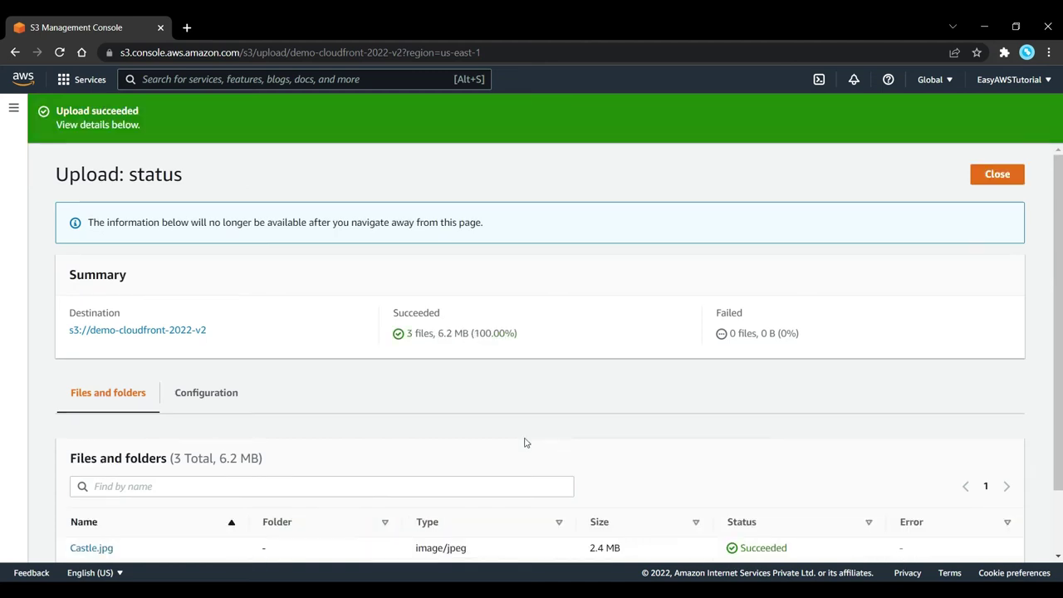
# Return to the demo-cloudfront-2022-v2 bucket and open the details of index.html in a separate browser tab
pyautogui.click(125, 334)
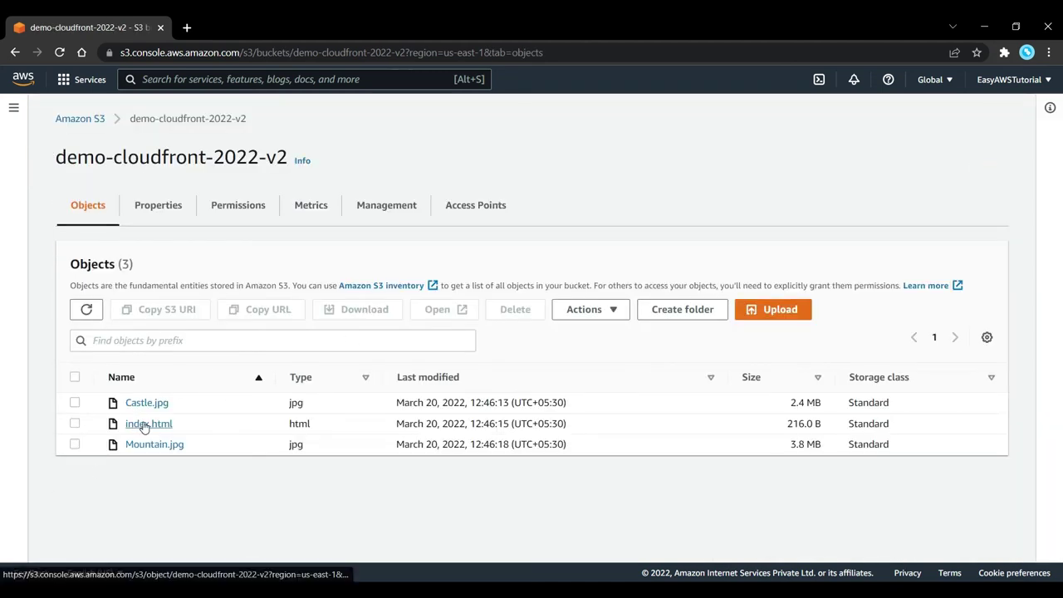
pyautogui.middleClick(162, 423)
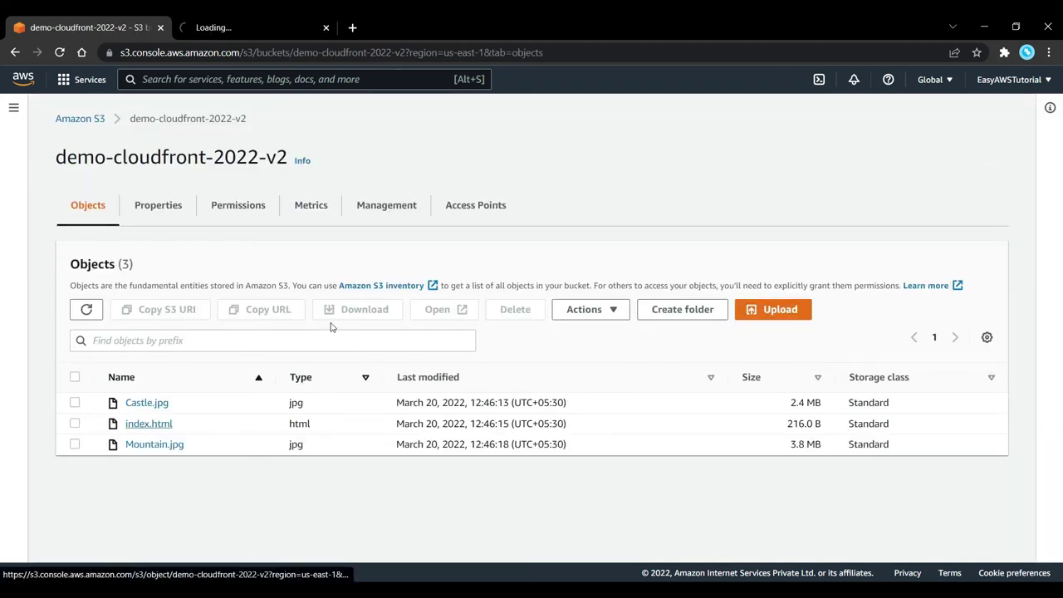
pyautogui.click(268, 27)
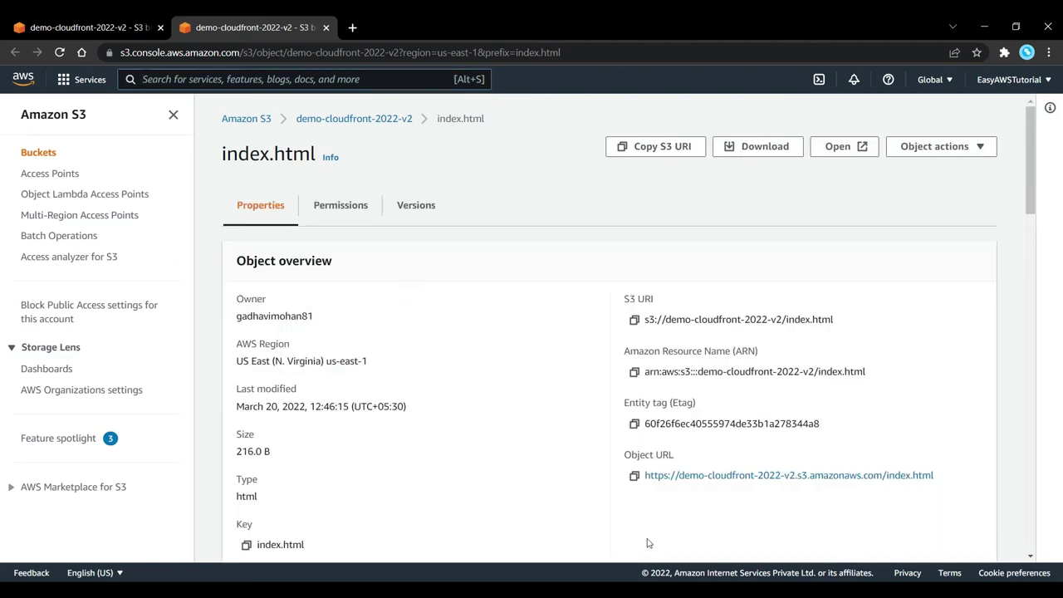
# Open the public object URL of index.html, enlarge and examine the response, and close that page
pyautogui.click(667, 480)
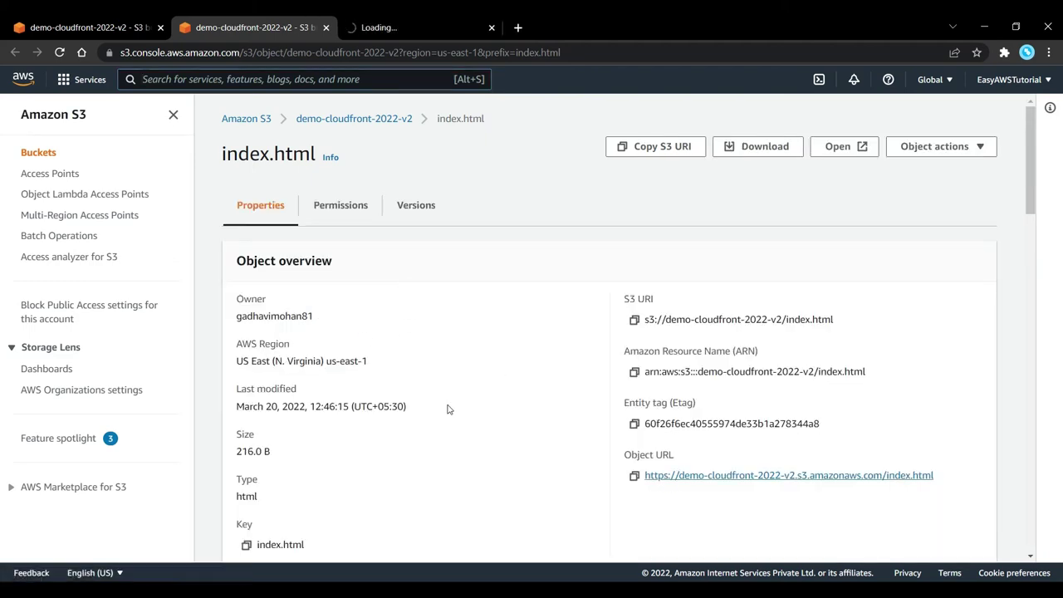
pyautogui.click(423, 27)
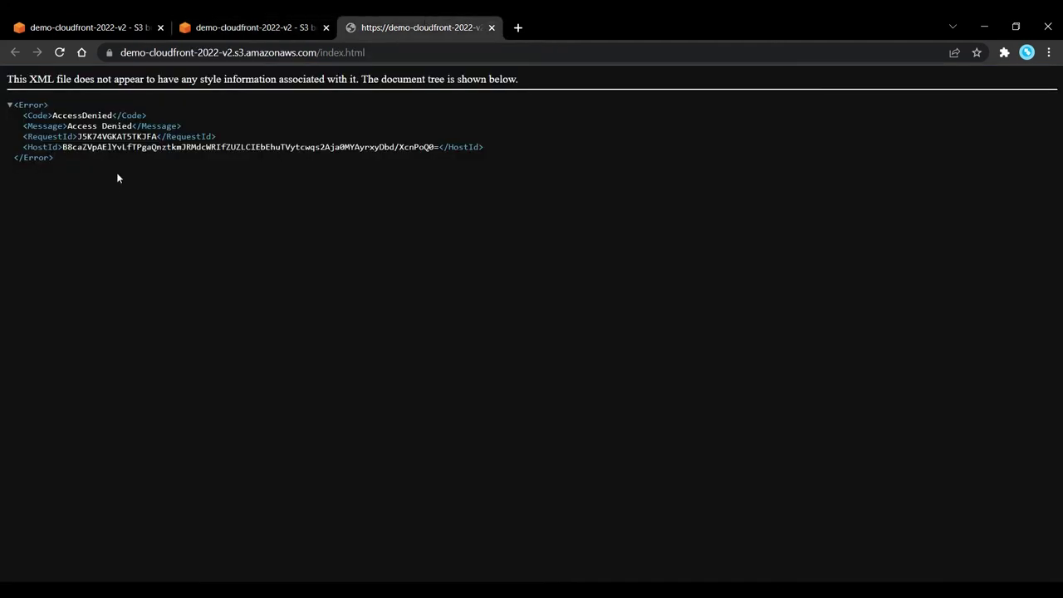
pyautogui.hotkey('ctrl', '+')
pyautogui.hotkey('ctrl', '+')
pyautogui.moveTo(78, 127); pyautogui.dragTo(158, 127)
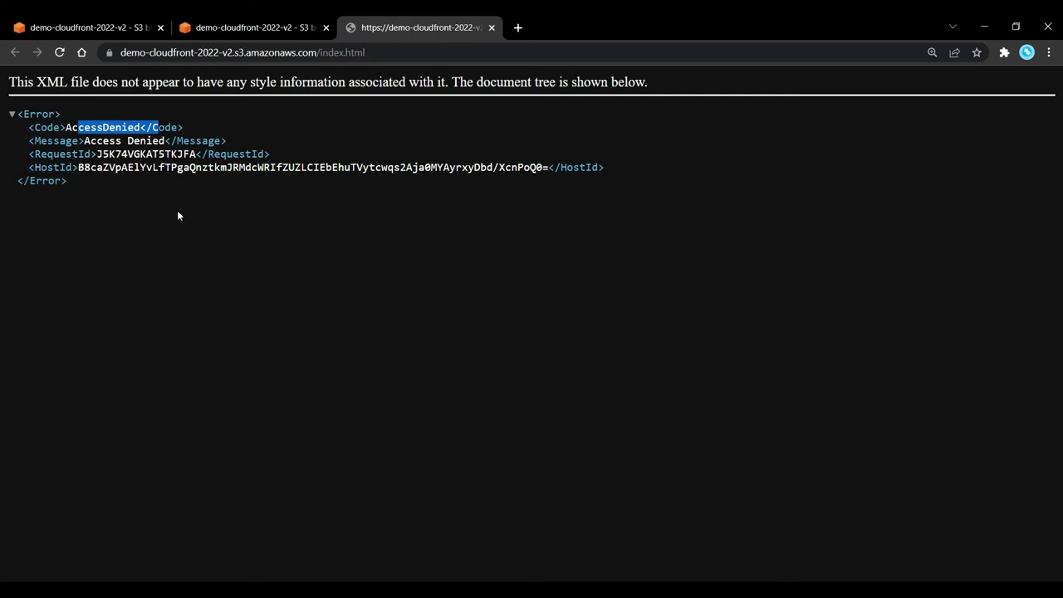
pyautogui.click(179, 216)
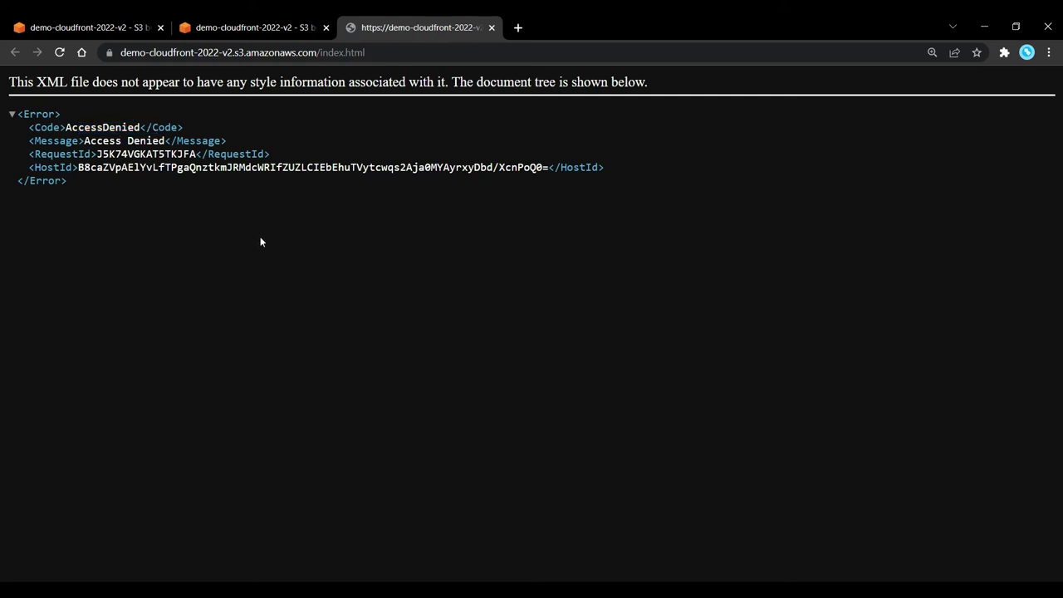
pyautogui.hotkey('ctrl', 'w')
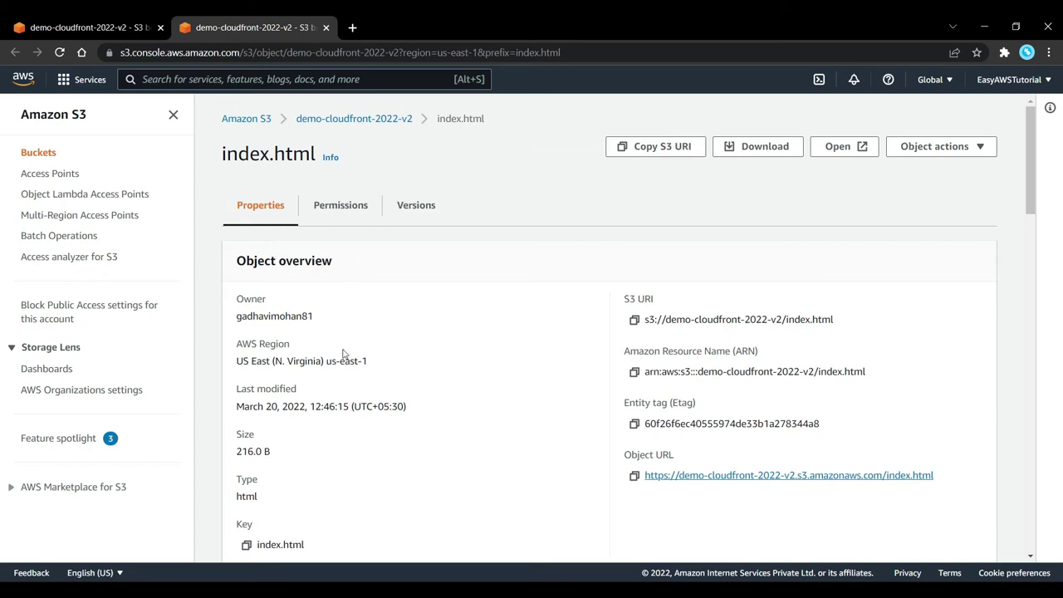
# Open index.html through the console's Open option, check the page it renders, and close it together with the spare bucket tab
pyautogui.click(839, 151)
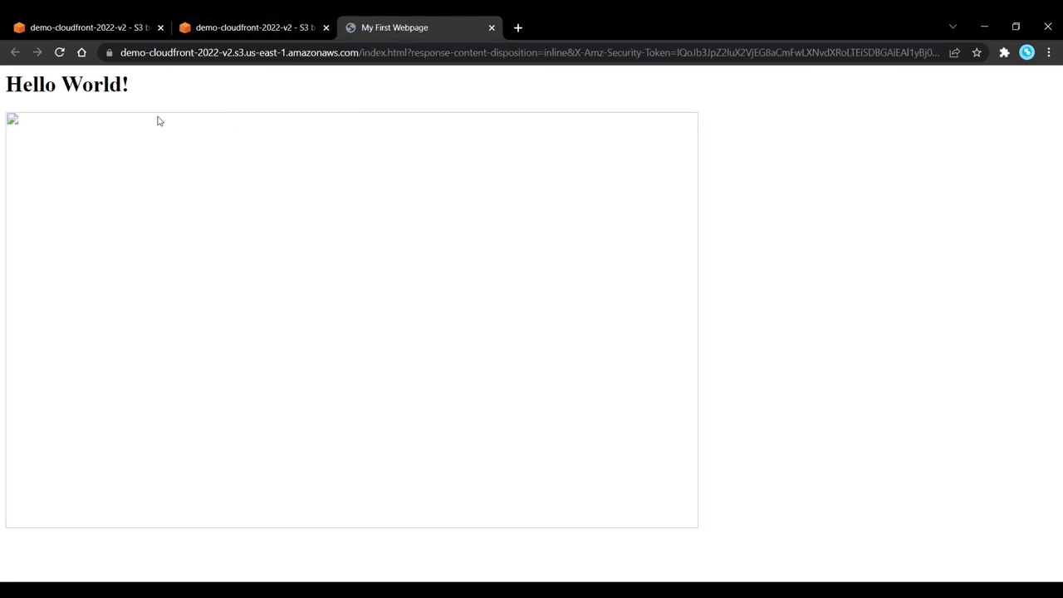
pyautogui.moveTo(22, 86); pyautogui.dragTo(142, 91)
pyautogui.click(213, 95)
pyautogui.hotkey('ctrl', 'w')
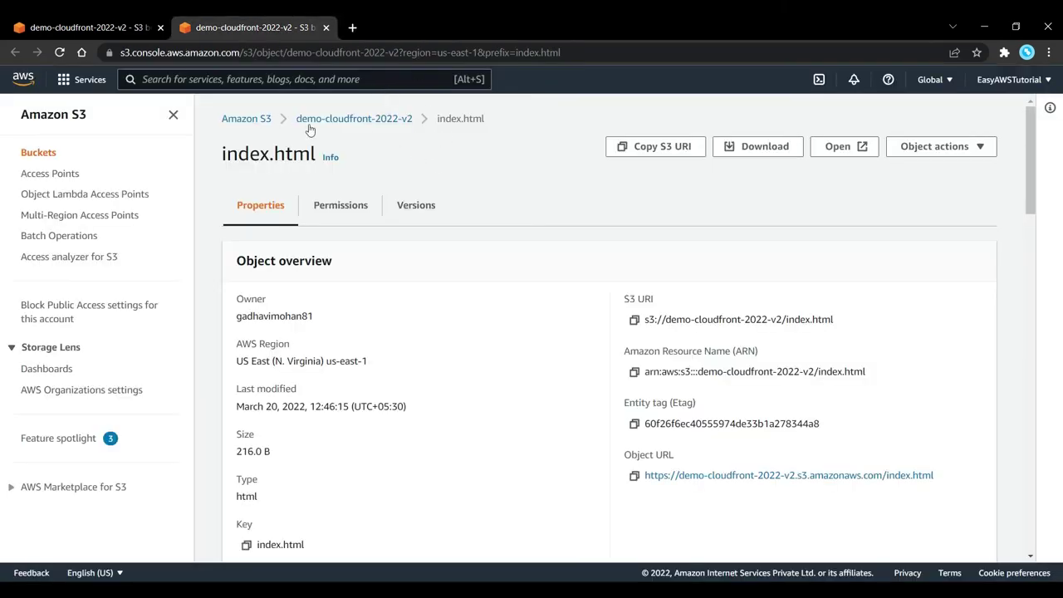
pyautogui.click(87, 21)
pyautogui.hotkey('ctrl', 'w')
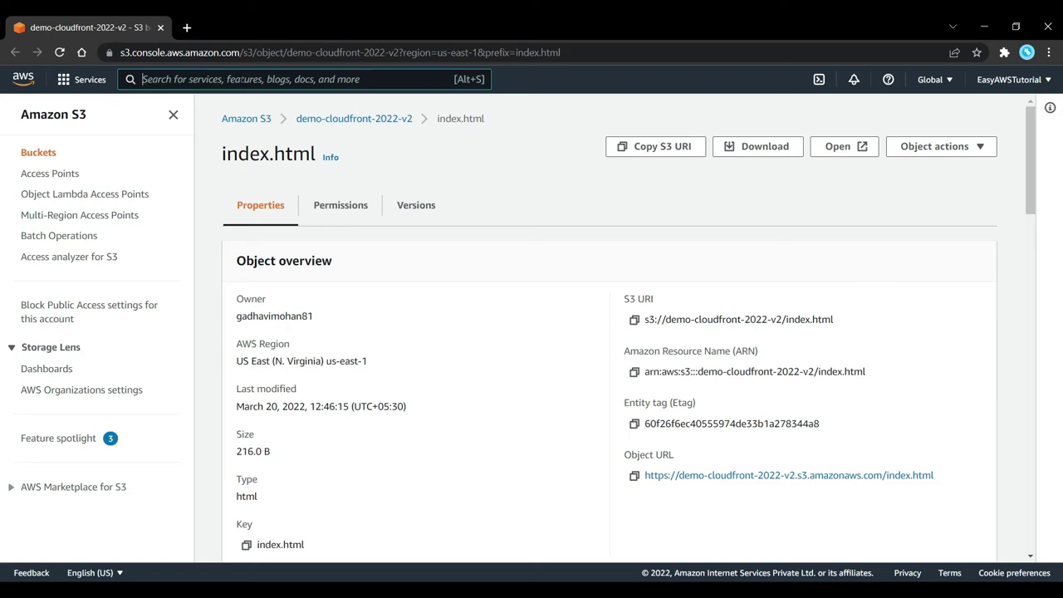
# Search the AWS services for cloudfront and open the CloudFront console in a separate browser tab
pyautogui.click(242, 79)
pyautogui.write('clo')
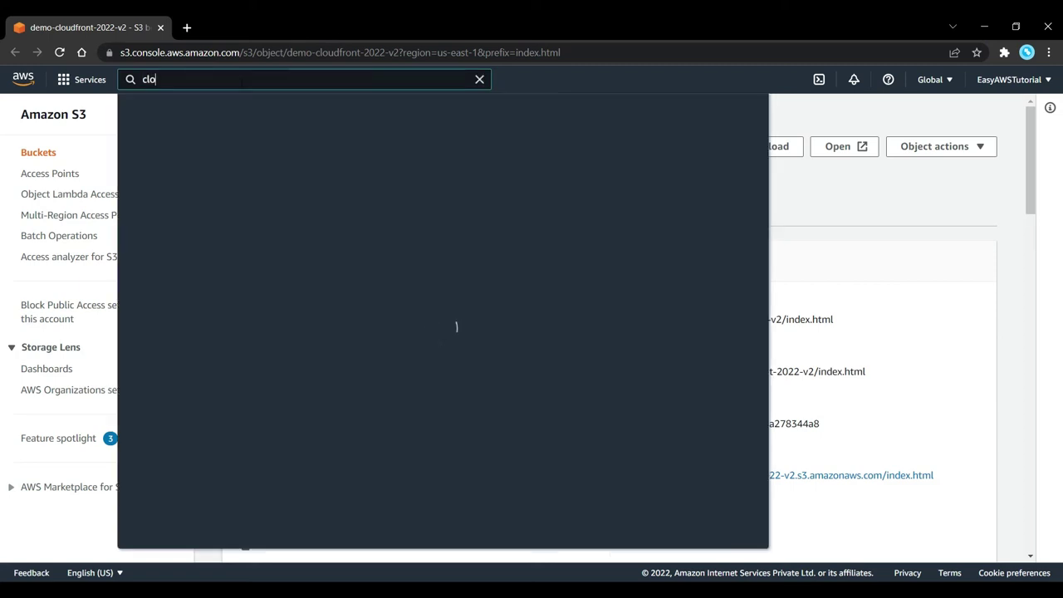
pyautogui.write('udfront')
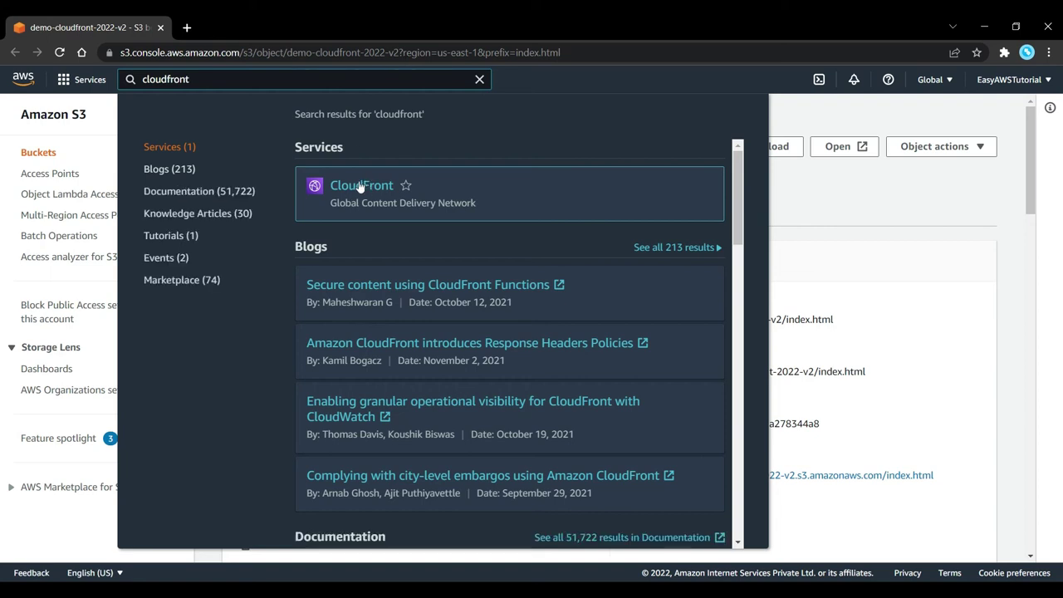
pyautogui.middleClick(367, 187)
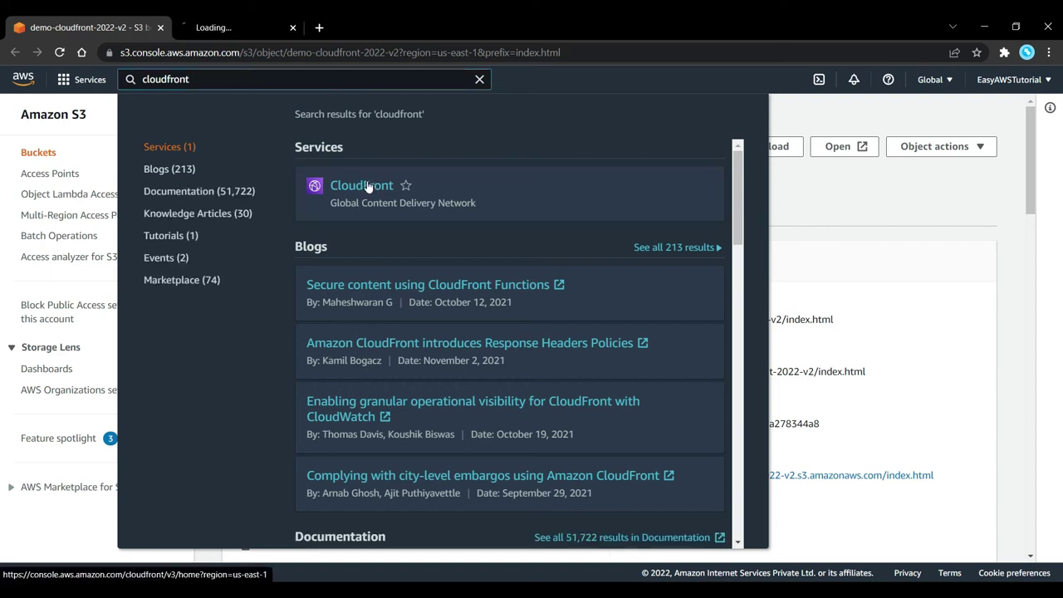
pyautogui.click(265, 21)
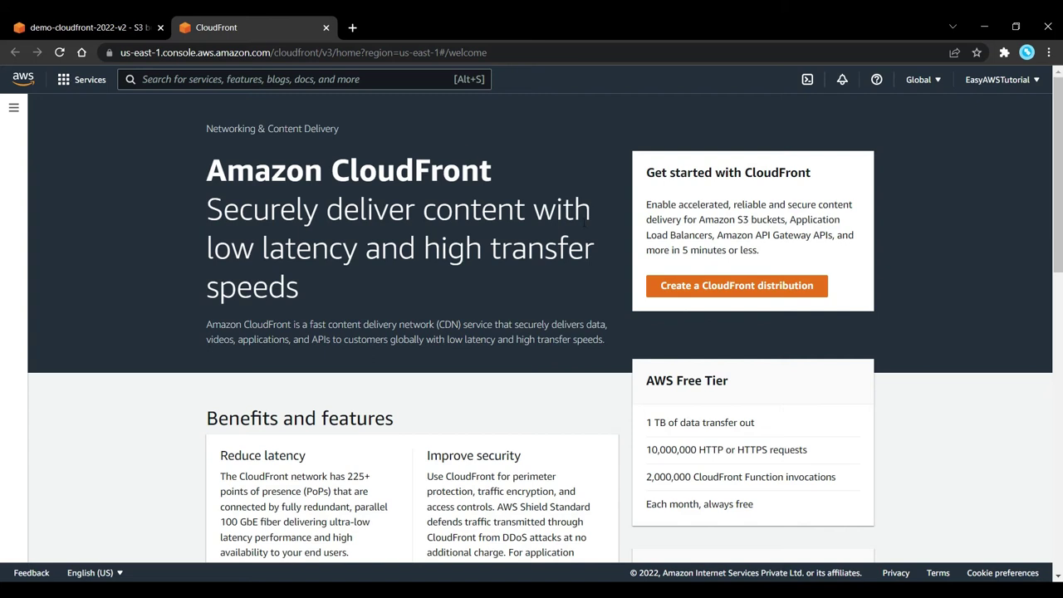
# Start a new CloudFront distribution and choose the demo-cloudfront-2022-v2 S3 bucket as its origin domain
pyautogui.click(918, 80)
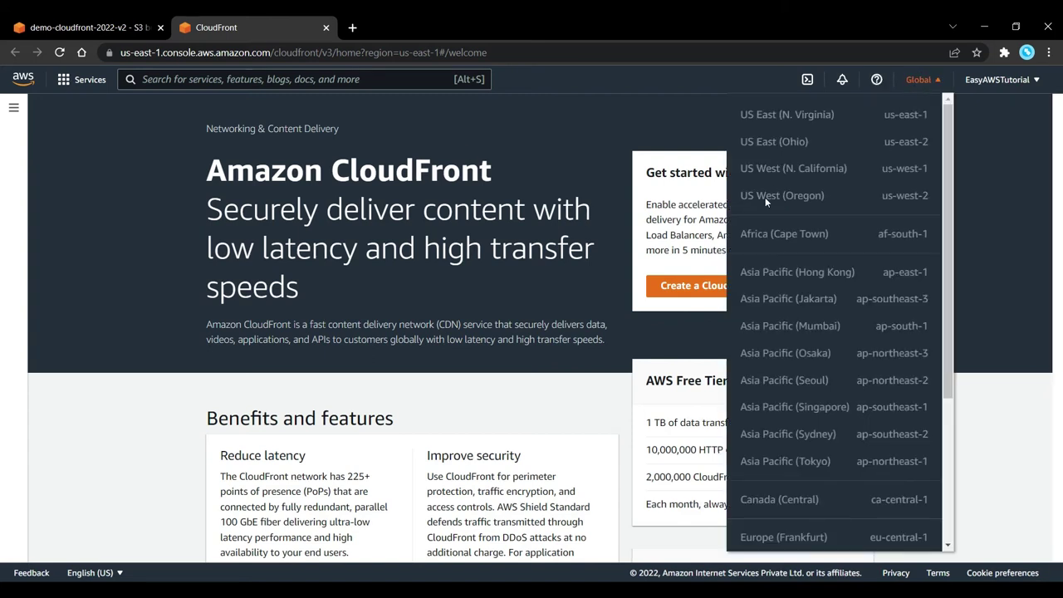
pyautogui.click(928, 80)
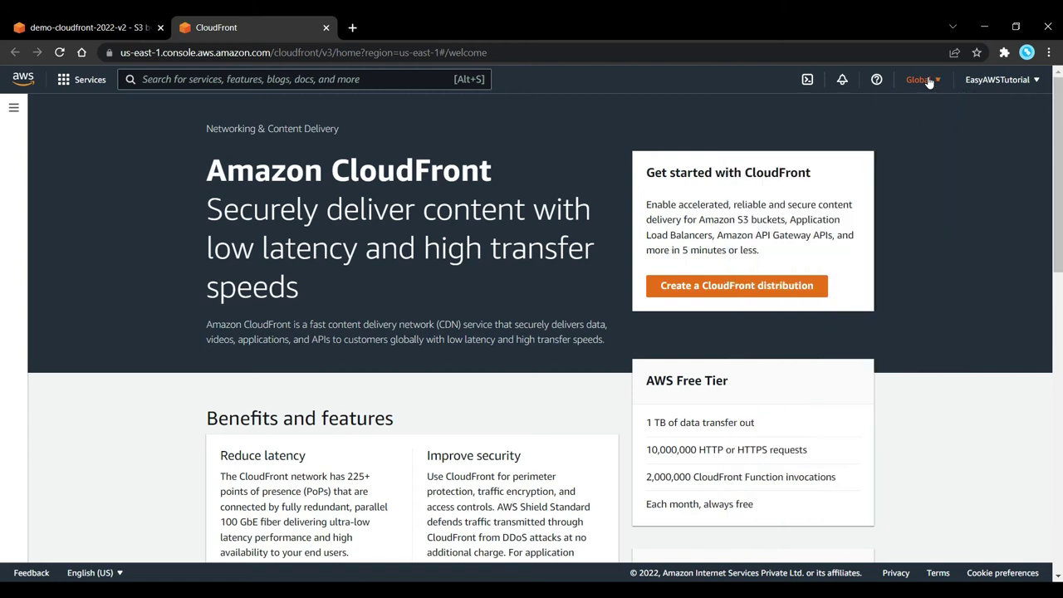
pyautogui.click(789, 290)
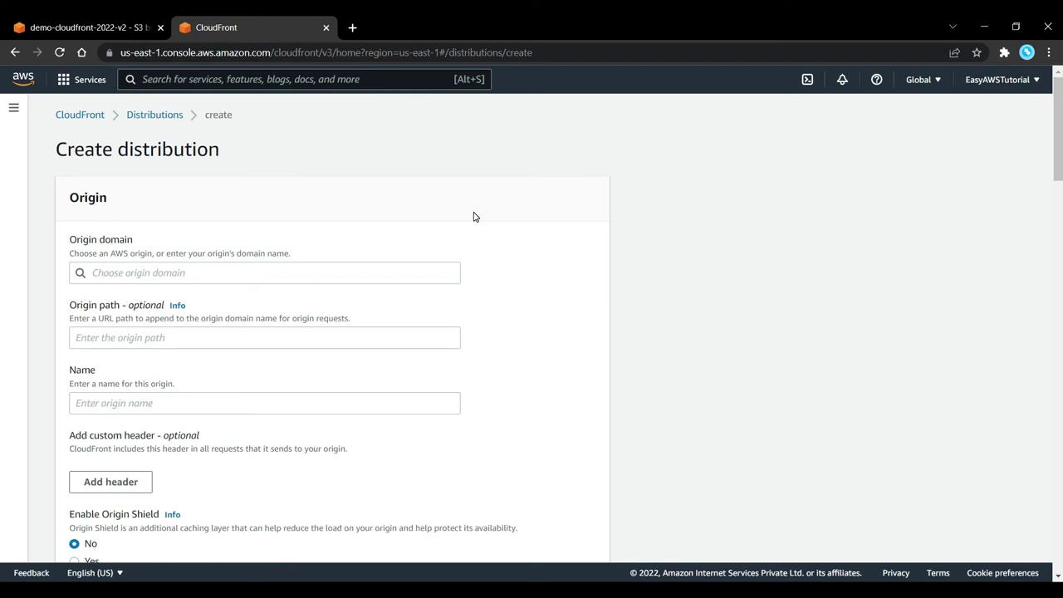
pyautogui.click(248, 270)
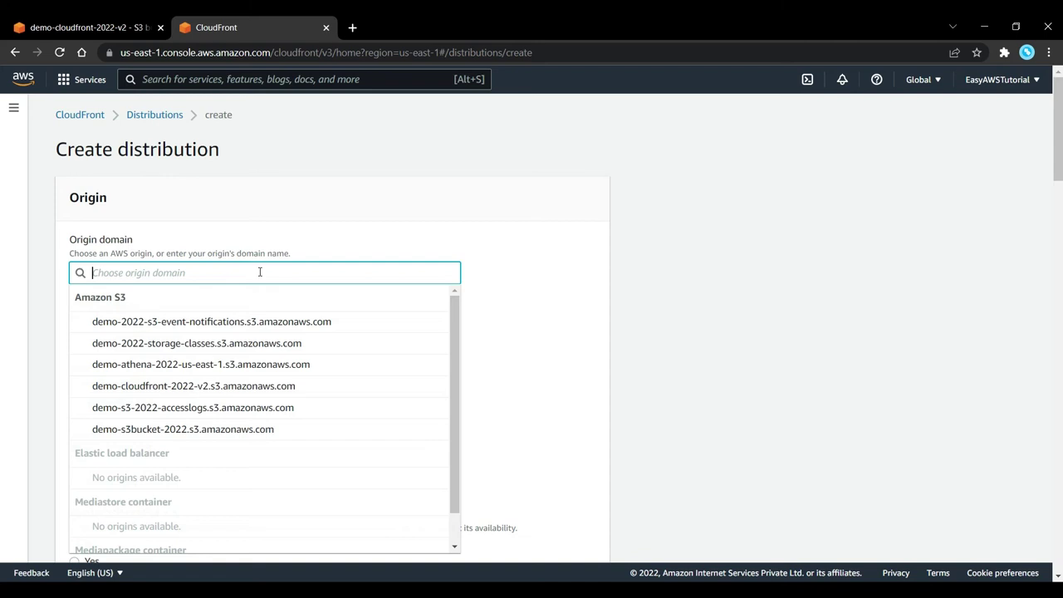
pyautogui.click(183, 386)
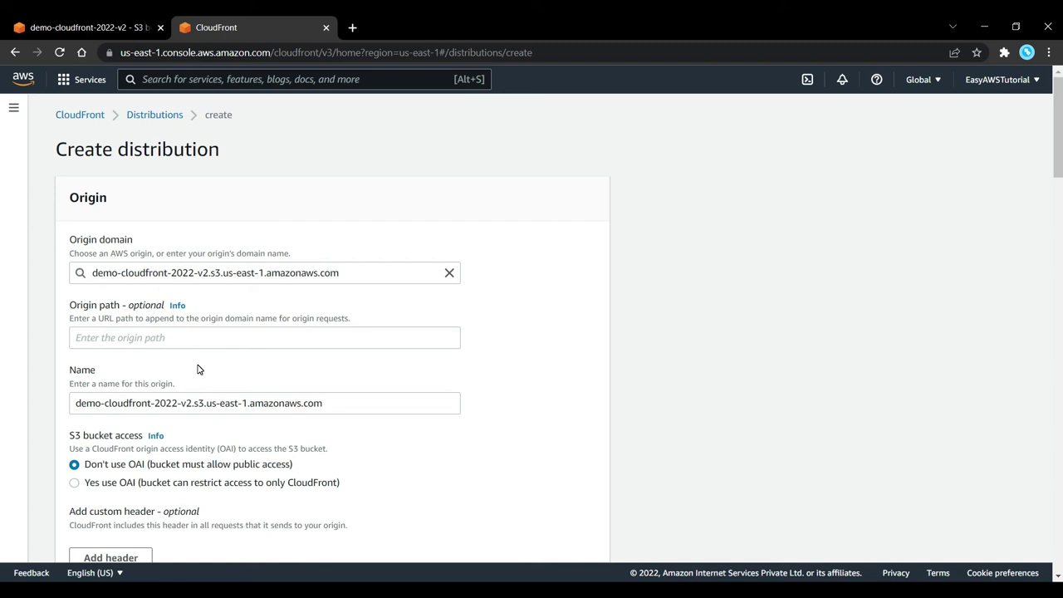
# Set the S3 bucket access to use an OAI and check the existing origin access identities
pyautogui.scroll(-2, 195, 369)
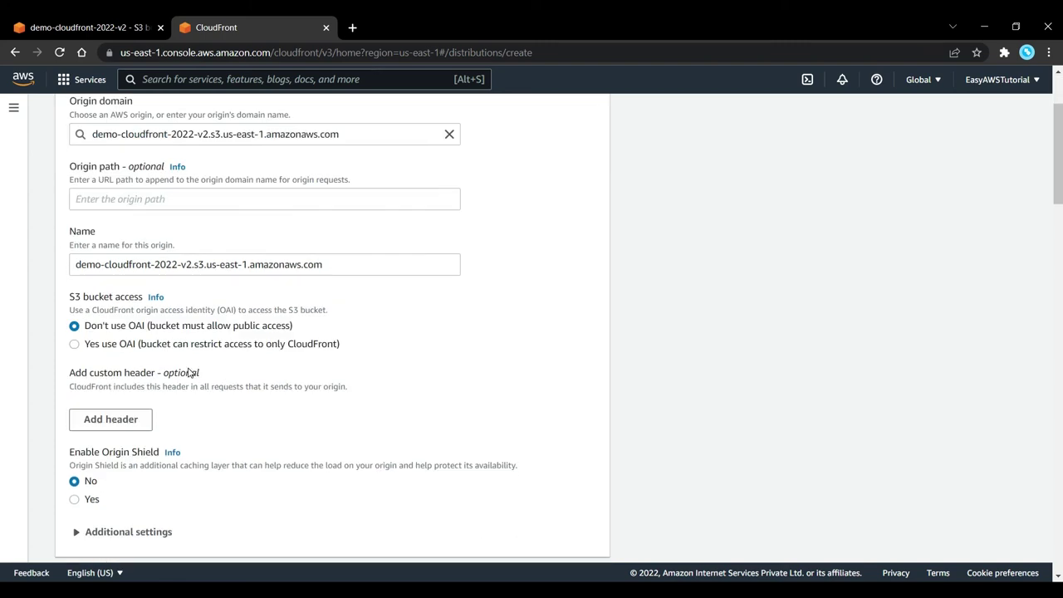
pyautogui.moveTo(363, 343); pyautogui.dragTo(136, 343)
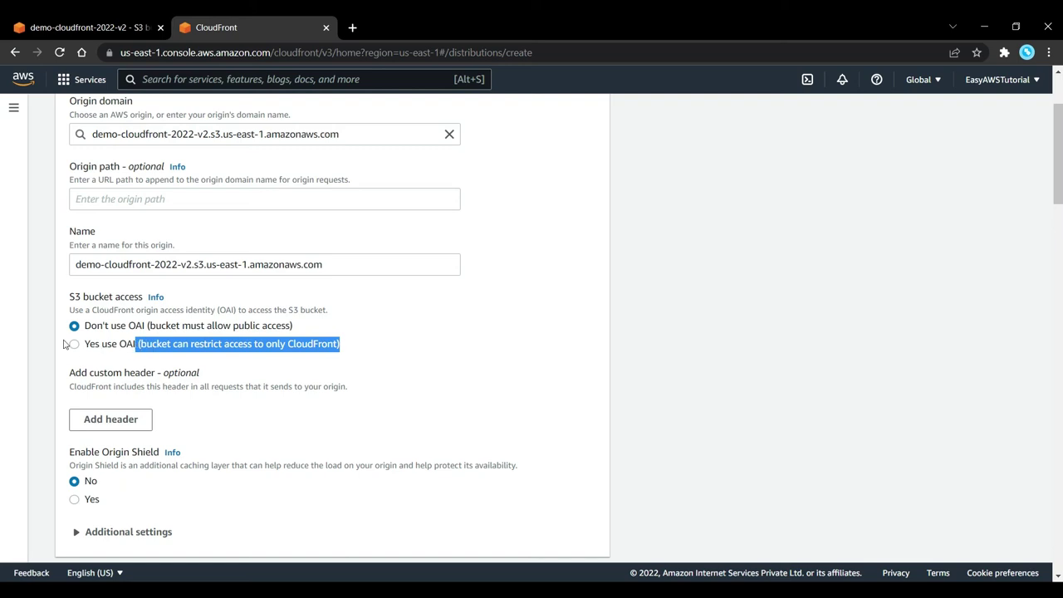
pyautogui.click(73, 343)
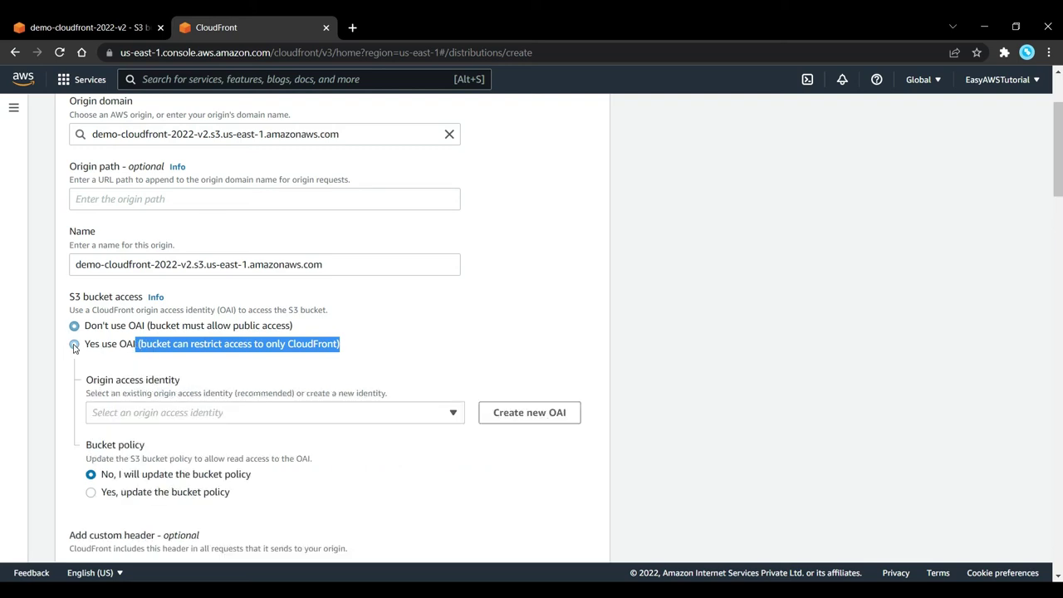
pyautogui.click(59, 394)
pyautogui.click(145, 419)
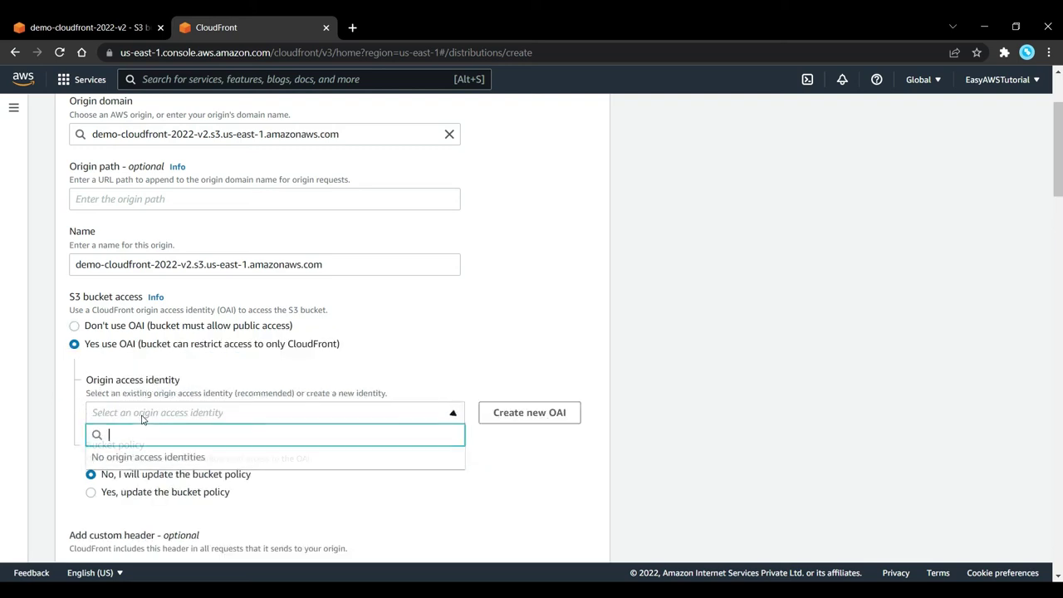
pyautogui.click(154, 412)
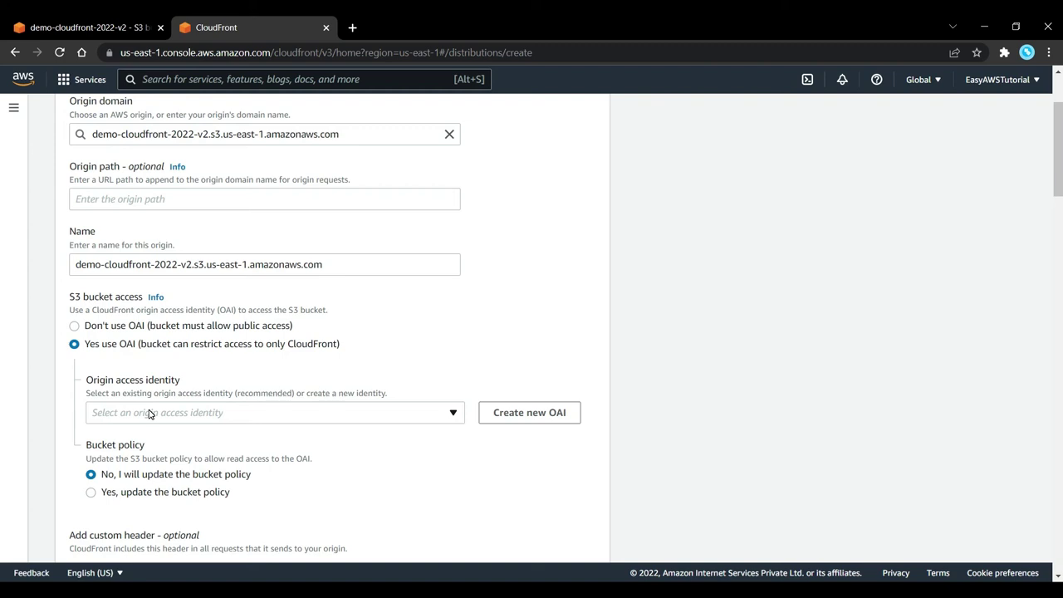
# Create the origin access identity access-identity-demo-cloudfront-2022-v2.s3.us-east-1.amazonaws.com and select it for the origin
pyautogui.click(531, 413)
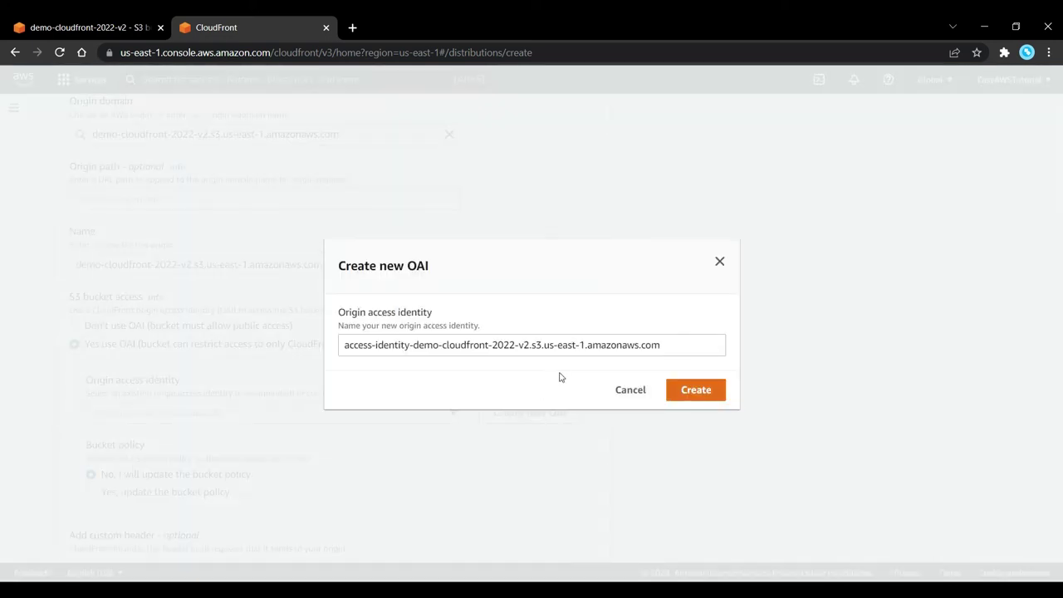
pyautogui.moveTo(666, 353); pyautogui.dragTo(408, 373)
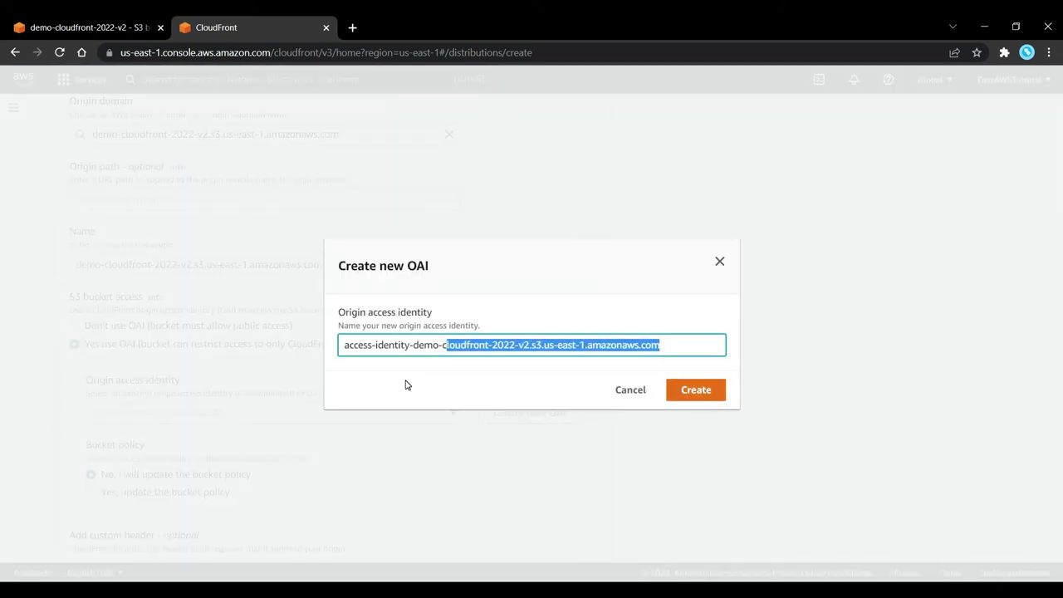
pyautogui.click(409, 387)
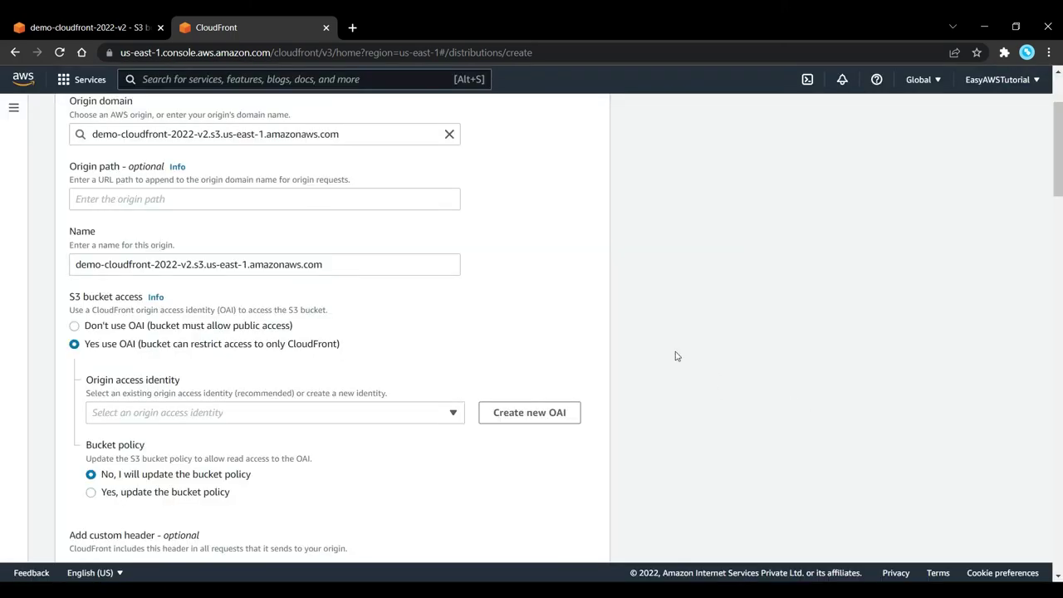
pyautogui.click(452, 415)
pyautogui.click(418, 449)
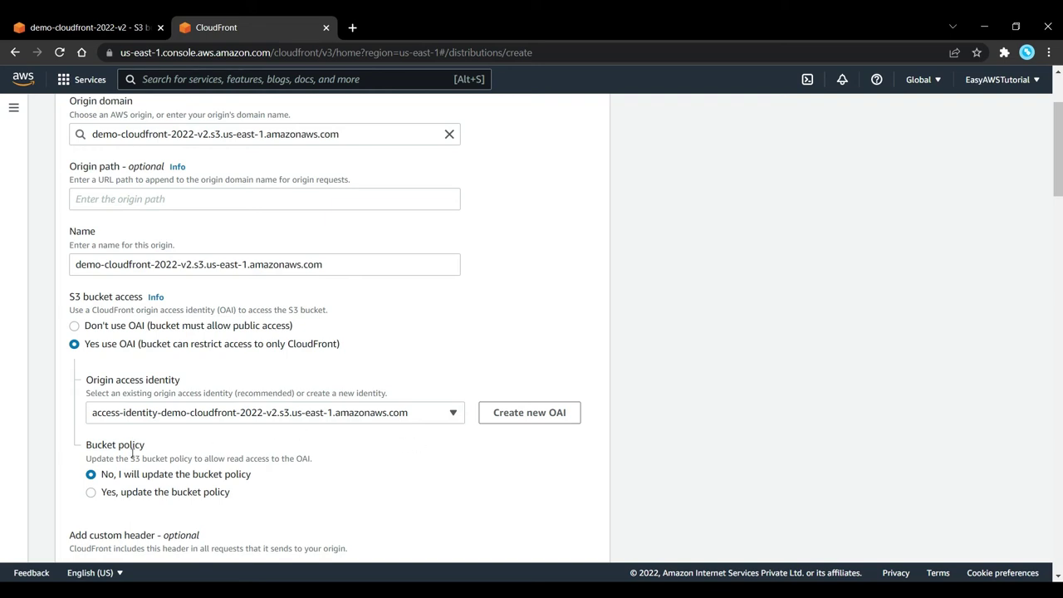
# Let CloudFront update the S3 bucket policy to allow read access for the OAI
pyautogui.moveTo(87, 459); pyautogui.dragTo(266, 459)
pyautogui.click(348, 449)
pyautogui.click(91, 492)
pyautogui.scroll(-1, 126, 503)
# Switch to the S3 console and examine the bucket policy in the permissions of the demo-cloudfront-2022-v2 bucket
pyautogui.click(108, 25)
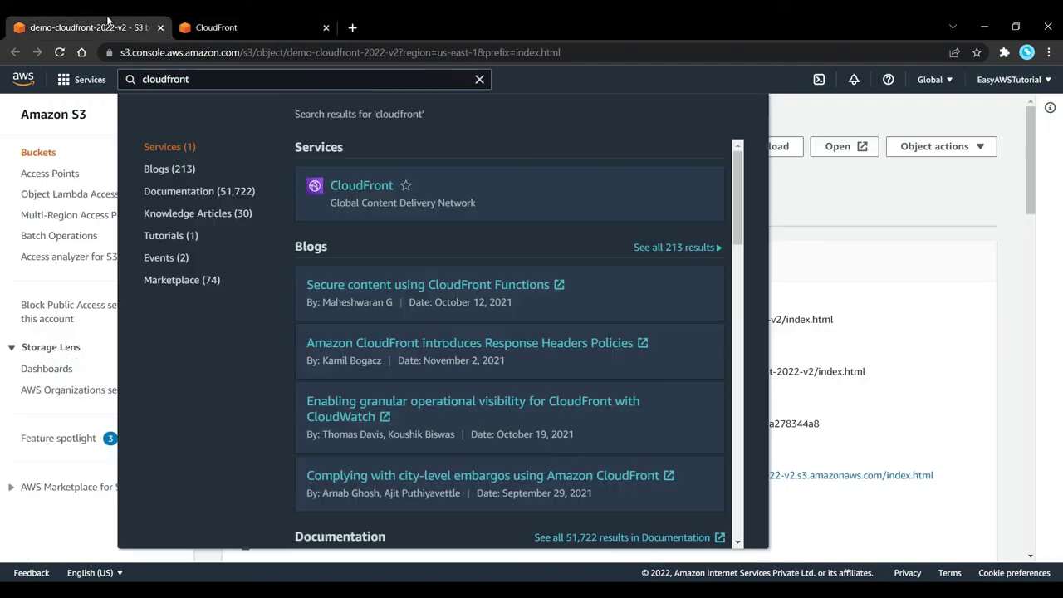
pyautogui.click(843, 200)
pyautogui.click(341, 216)
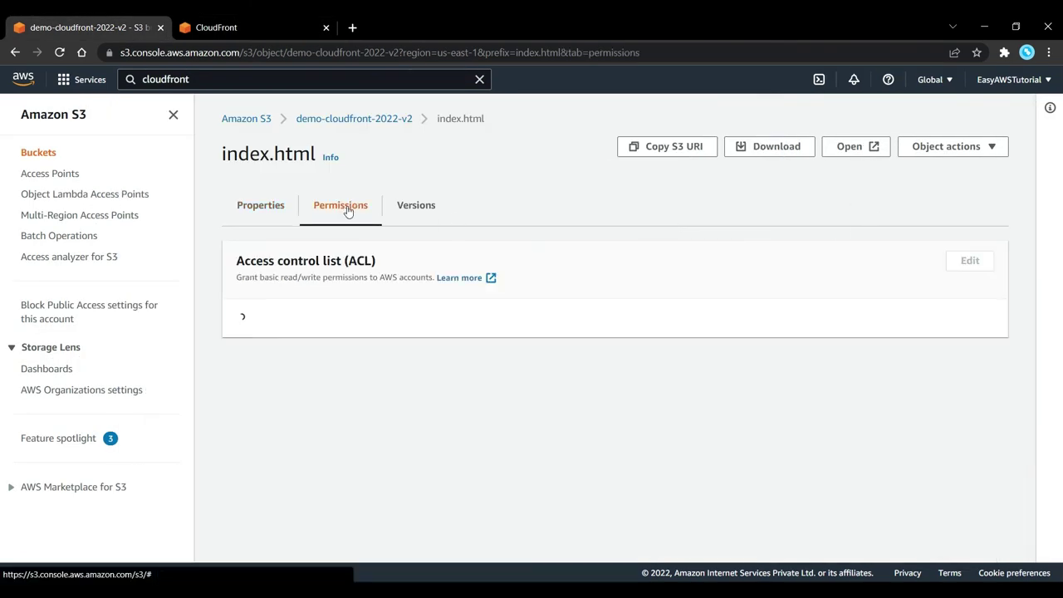
pyautogui.click(362, 122)
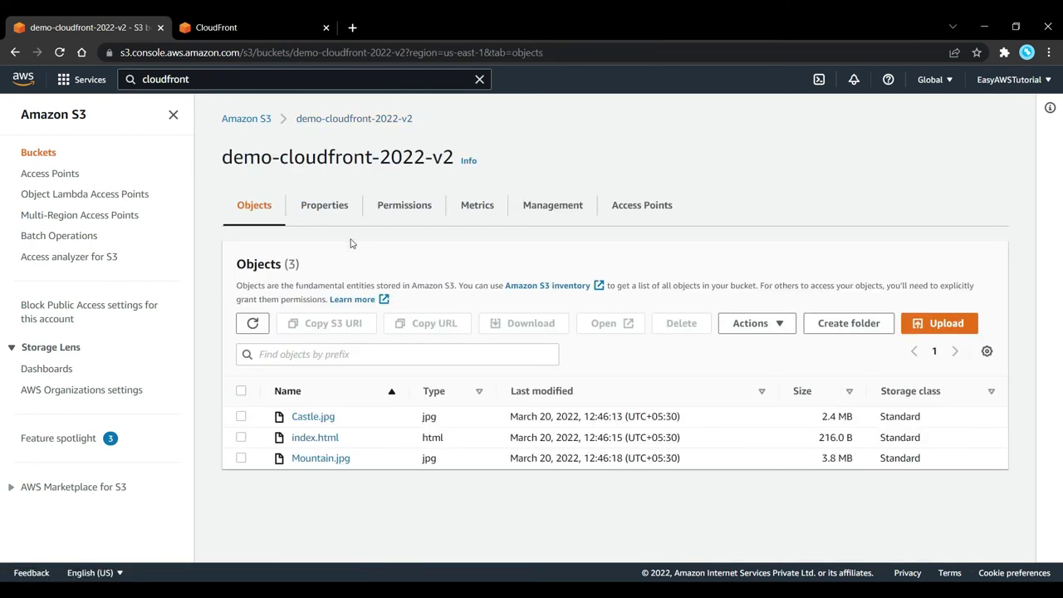
pyautogui.click(408, 206)
pyautogui.scroll(-5, 372, 333)
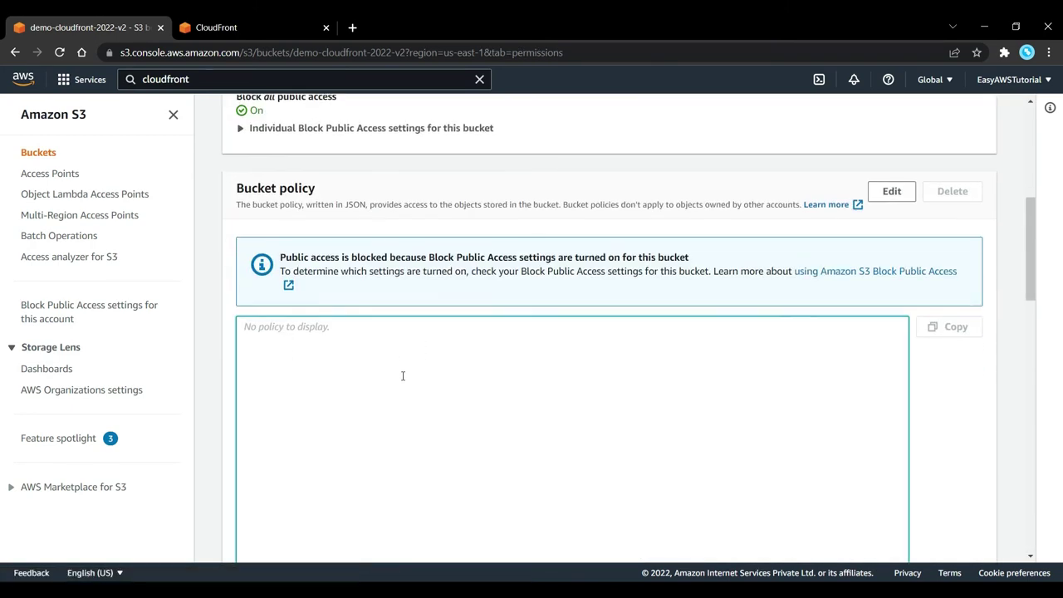
pyautogui.scroll(-1, 437, 369)
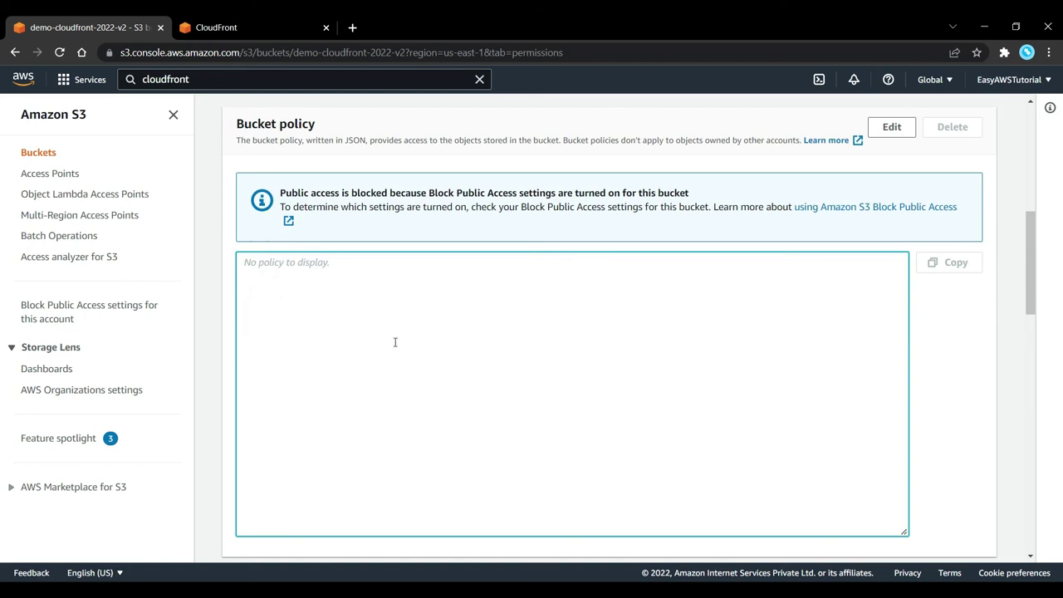
# Return to the CloudFront distribution form and set the default root object to index.html
pyautogui.click(241, 23)
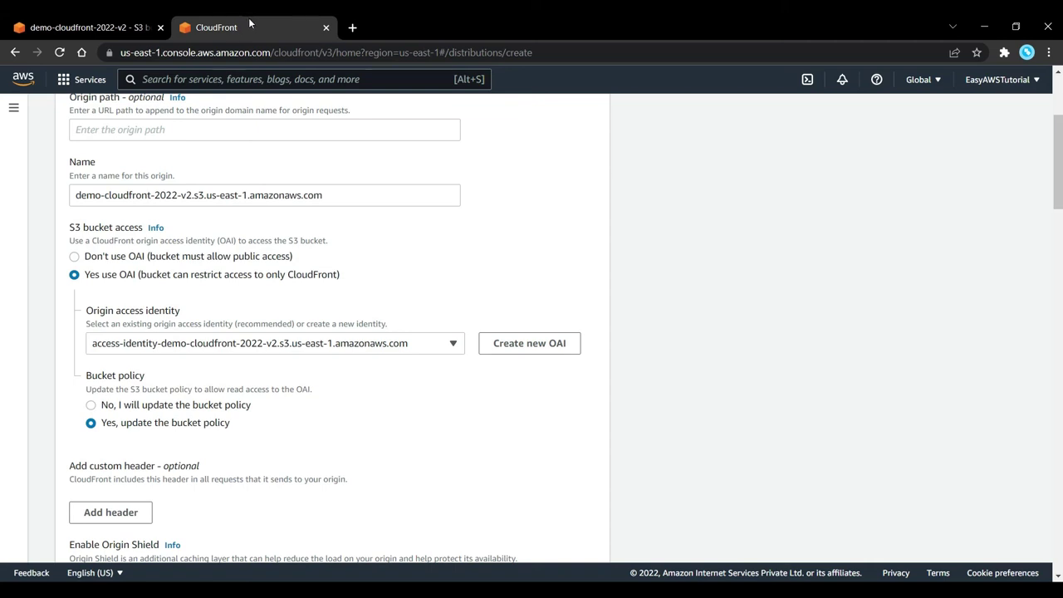
pyautogui.scroll(-3, 295, 378)
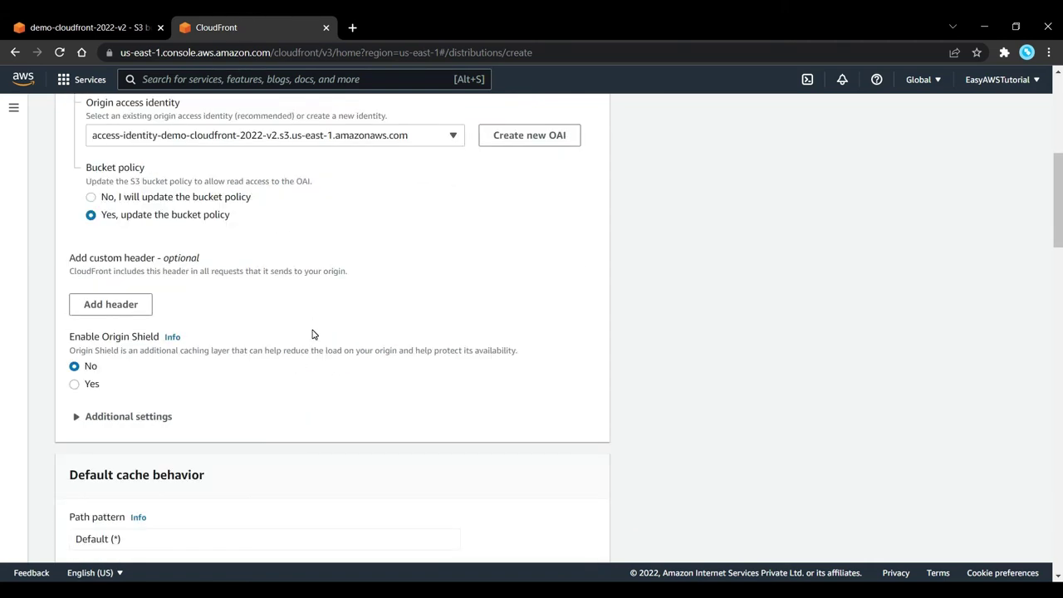
pyautogui.scroll(-10, 312, 333)
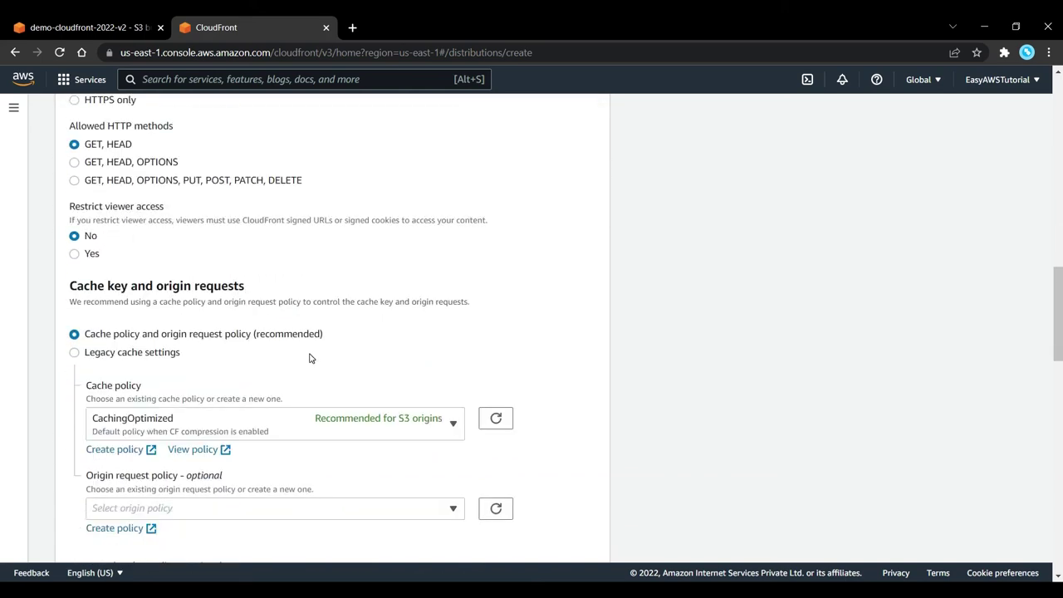
pyautogui.scroll(-10, 312, 361)
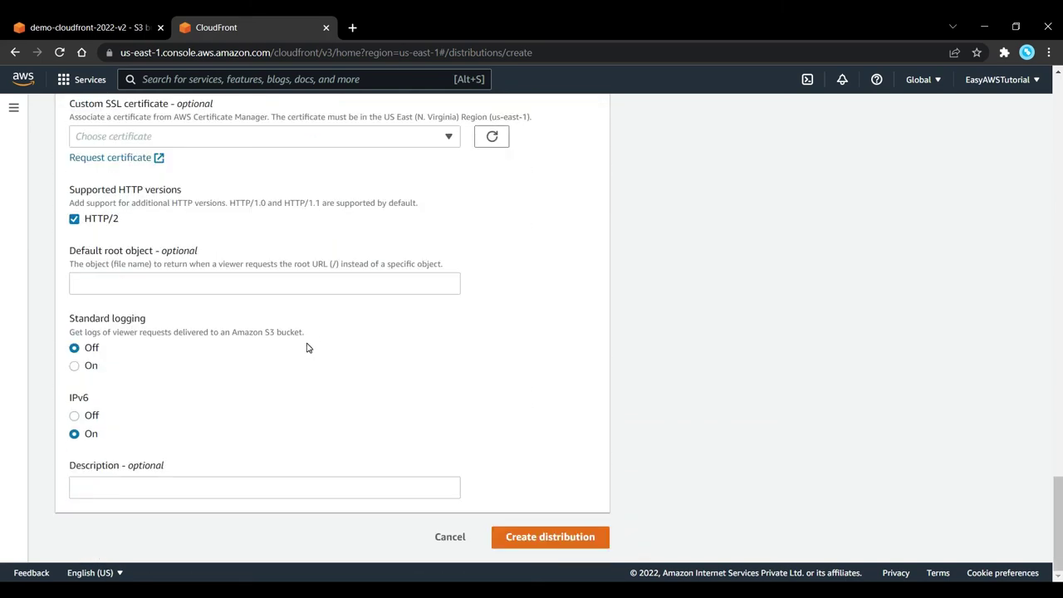
pyautogui.scroll(1, 307, 346)
pyautogui.moveTo(70, 321); pyautogui.dragTo(231, 317)
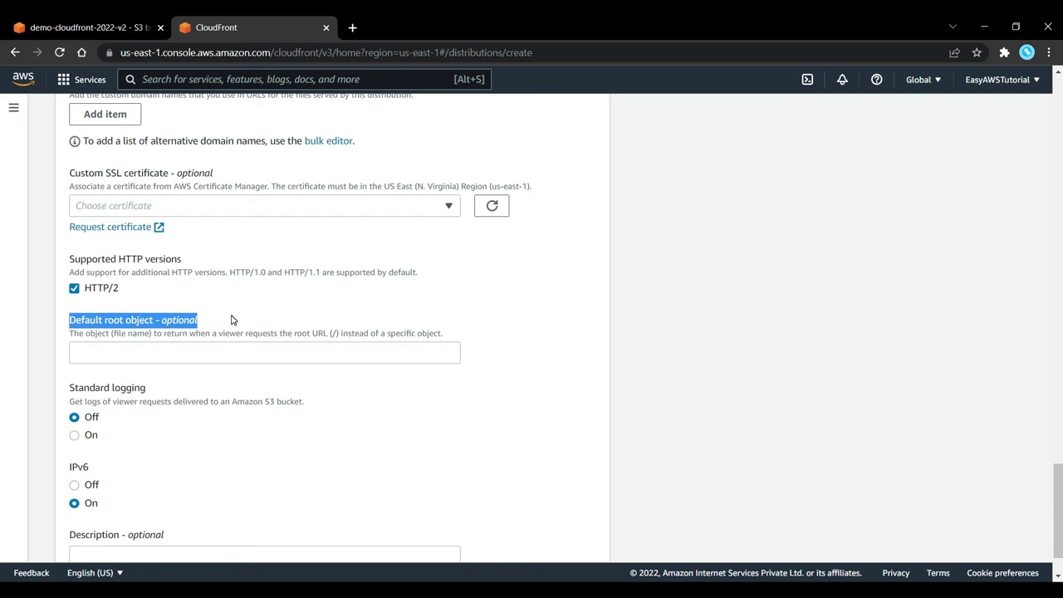
pyautogui.click(209, 351)
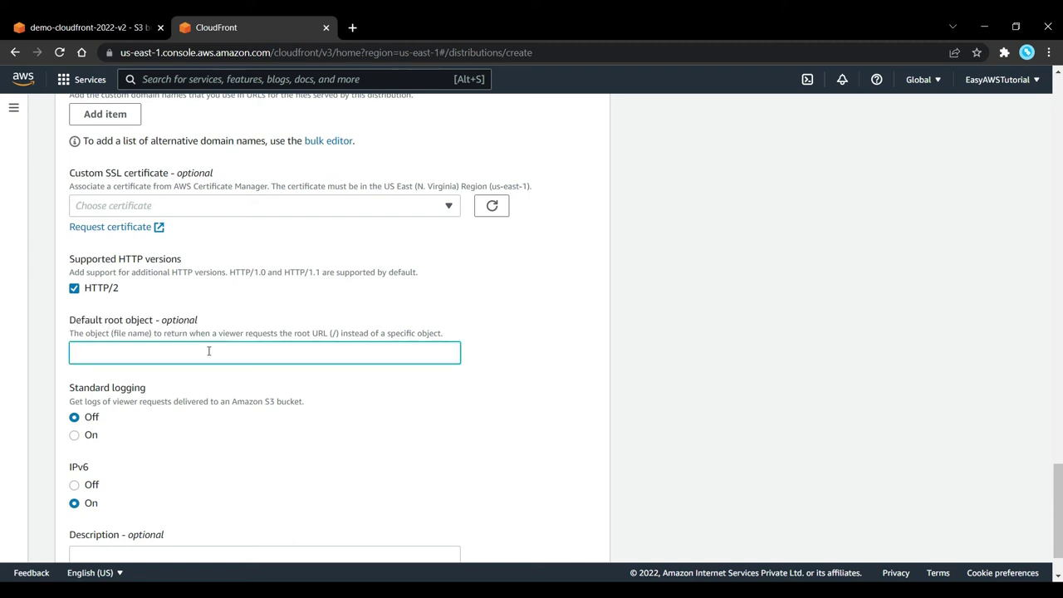
pyautogui.write('index.html')
pyautogui.click(521, 352)
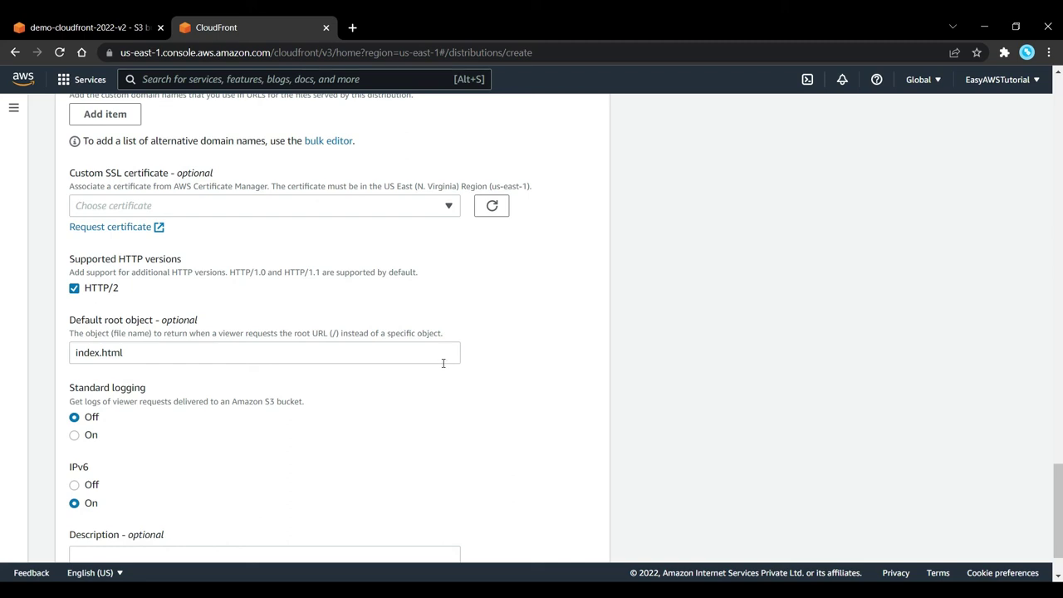
# Create the distribution and check its deployment status in the details
pyautogui.scroll(-1, 579, 556)
pyautogui.click(553, 535)
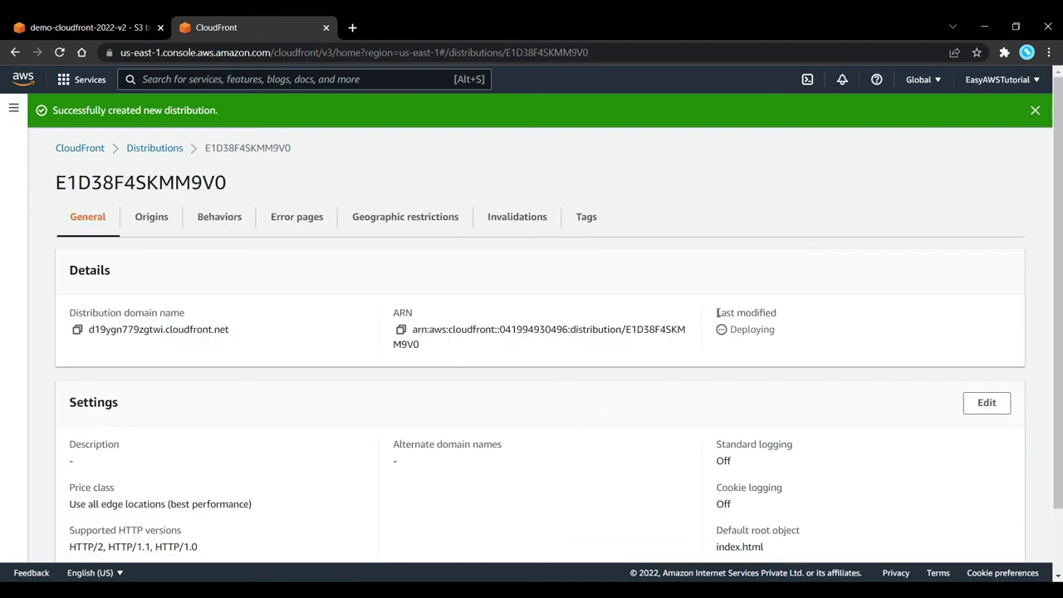
pyautogui.moveTo(715, 309); pyautogui.dragTo(802, 339)
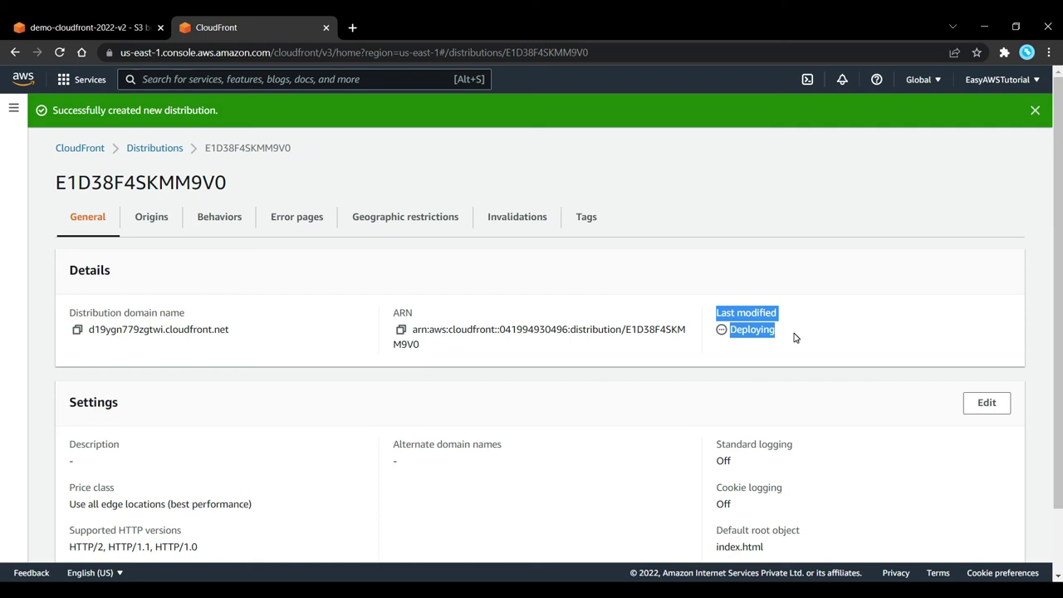
pyautogui.click(795, 337)
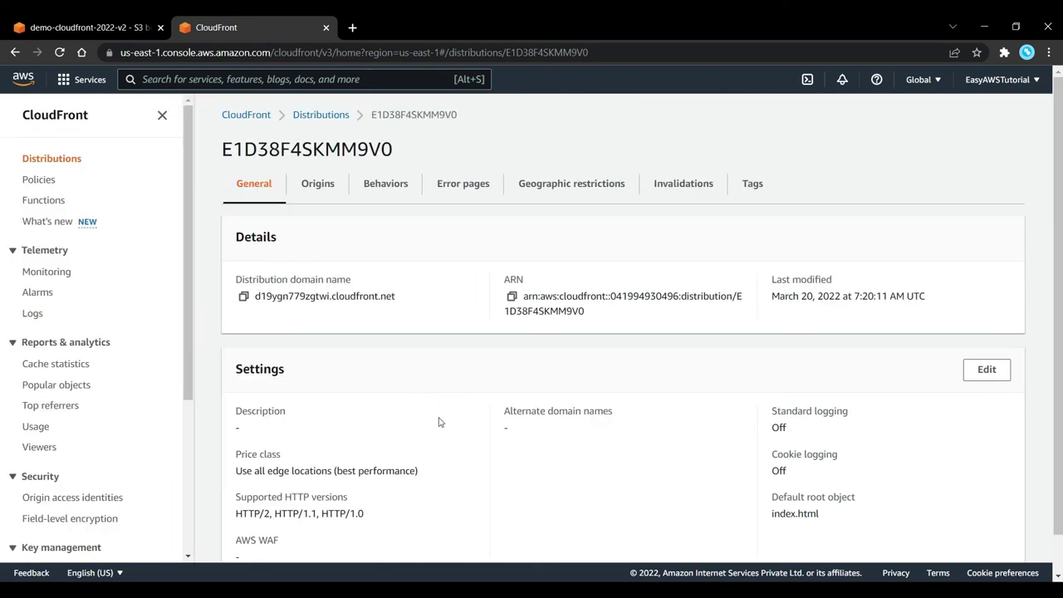
# Copy the distribution domain name and open it in a new browser tab to test the default page
pyautogui.moveTo(396, 297); pyautogui.dragTo(257, 299)
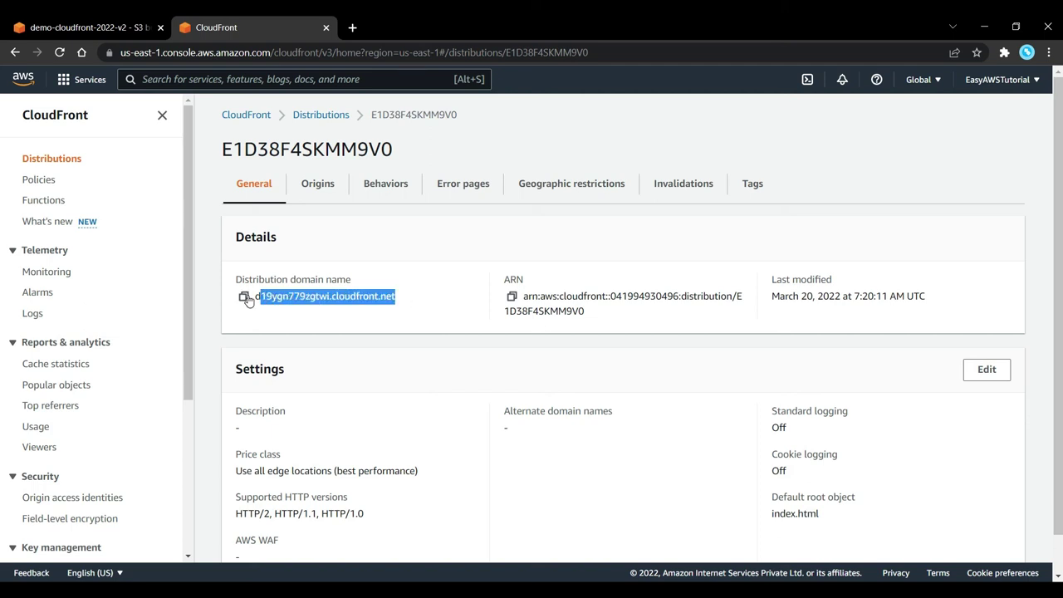
pyautogui.click(243, 297)
pyautogui.hotkey('ctrl', 't')
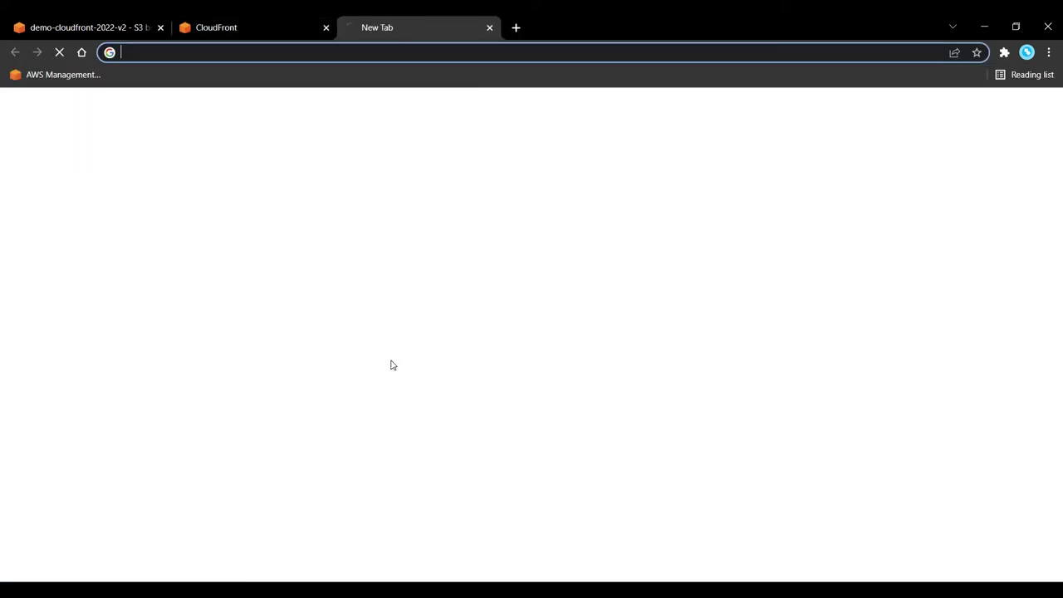
pyautogui.hotkey('ctrl', 'v')
pyautogui.press('Return')
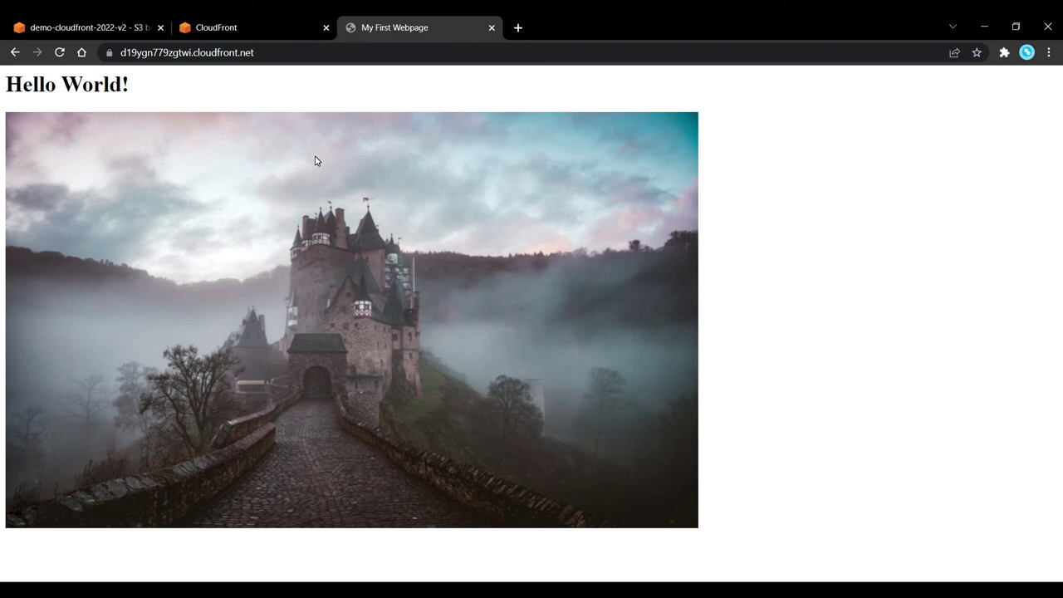
# Open Mountain.jpg through the CloudFront distribution domain
pyautogui.click(260, 52)
pyautogui.press('End')
pyautogui.write('/')
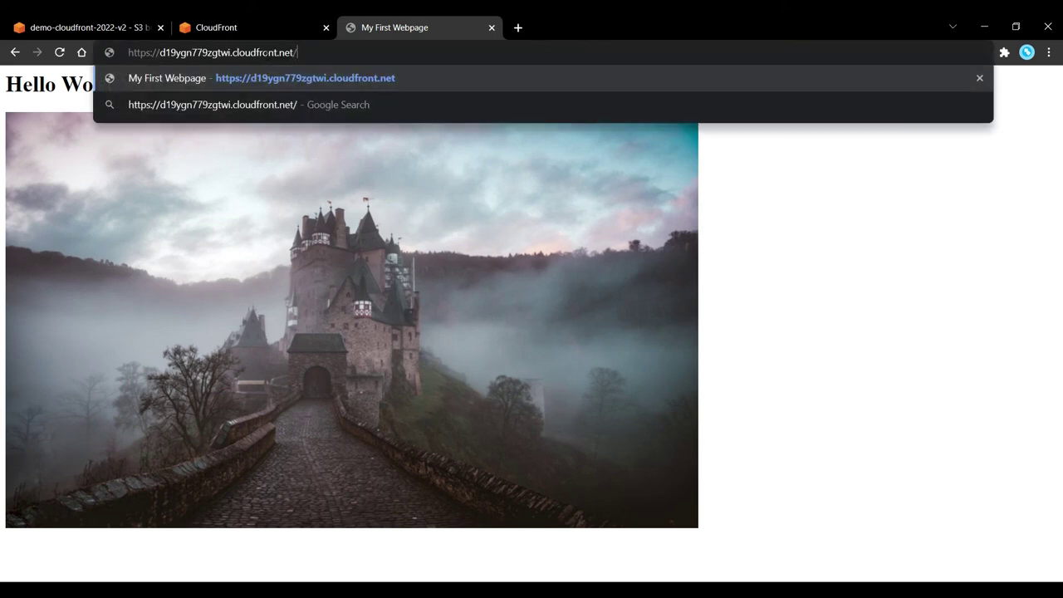
pyautogui.write('mountain')
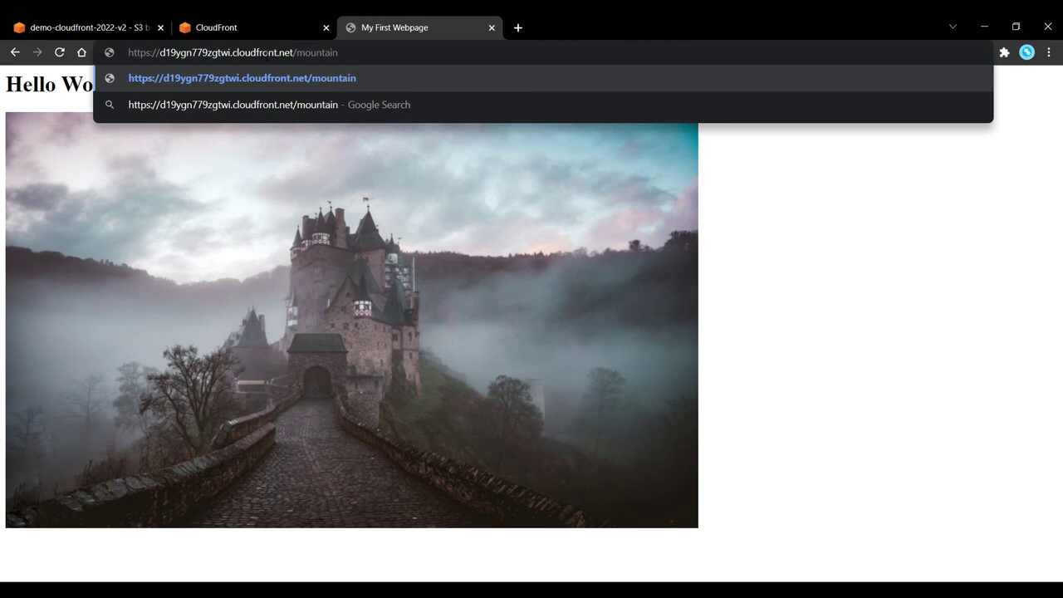
pyautogui.write('.jpg')
pyautogui.press('Return')
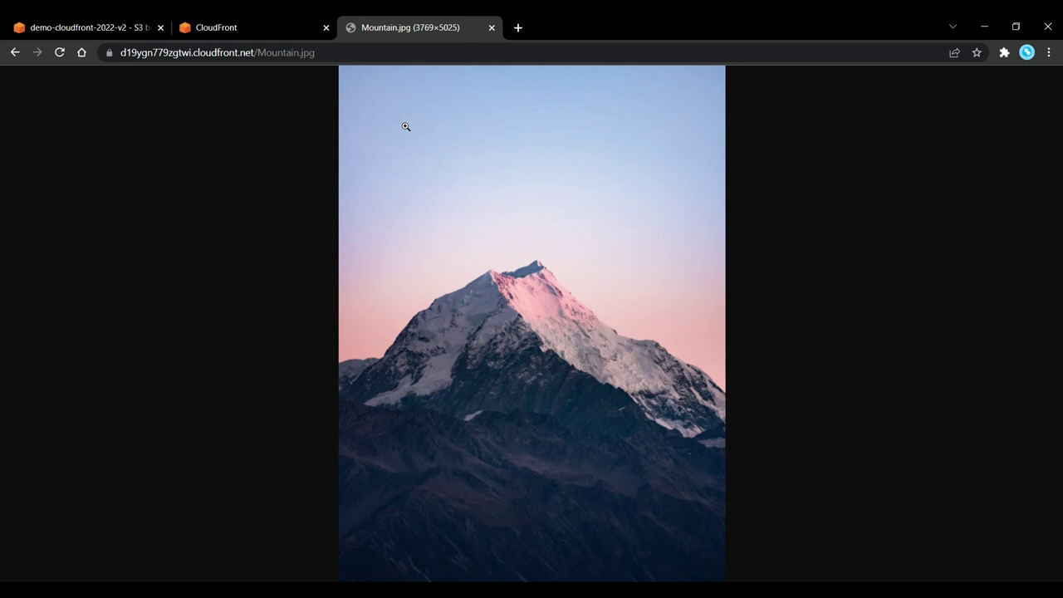
# Replace the file in the CloudFront URL with index.html and load that page
pyautogui.click(371, 52)
pyautogui.press('End')
pyautogui.press('BackSpace')
pyautogui.press('BackSpace')
pyautogui.press('BackSpace')
pyautogui.press('BackSpace')
pyautogui.press('BackSpace')
pyautogui.press('BackSpace')
pyautogui.press('BackSpace')
pyautogui.press('BackSpace')
pyautogui.press('BackSpace')
pyautogui.press('BackSpace')
pyautogui.press('BackSpace')
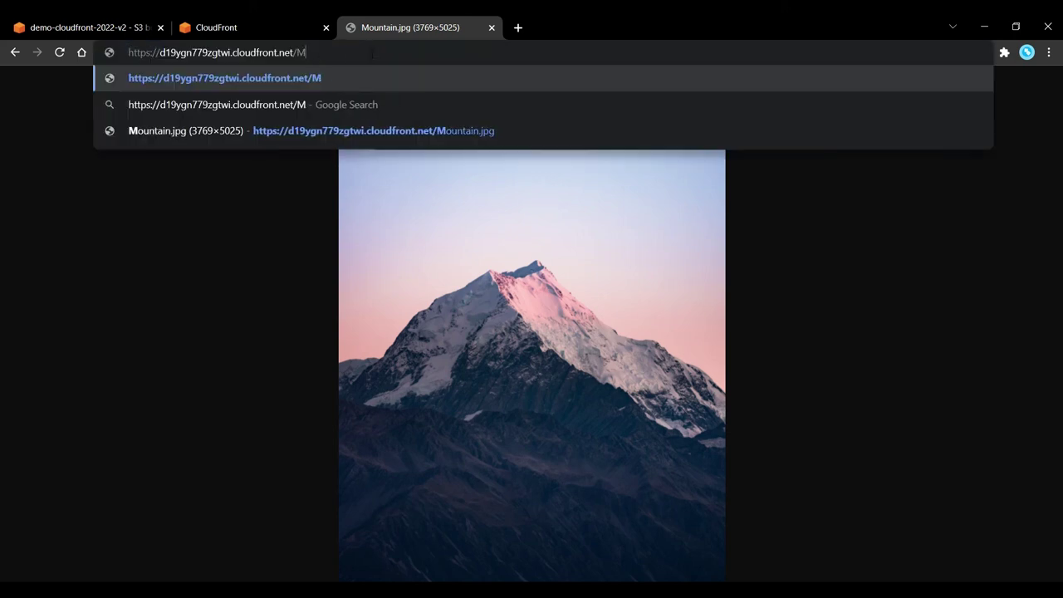
pyautogui.press('BackSpace')
pyautogui.write('index.html')
pyautogui.press('Return')
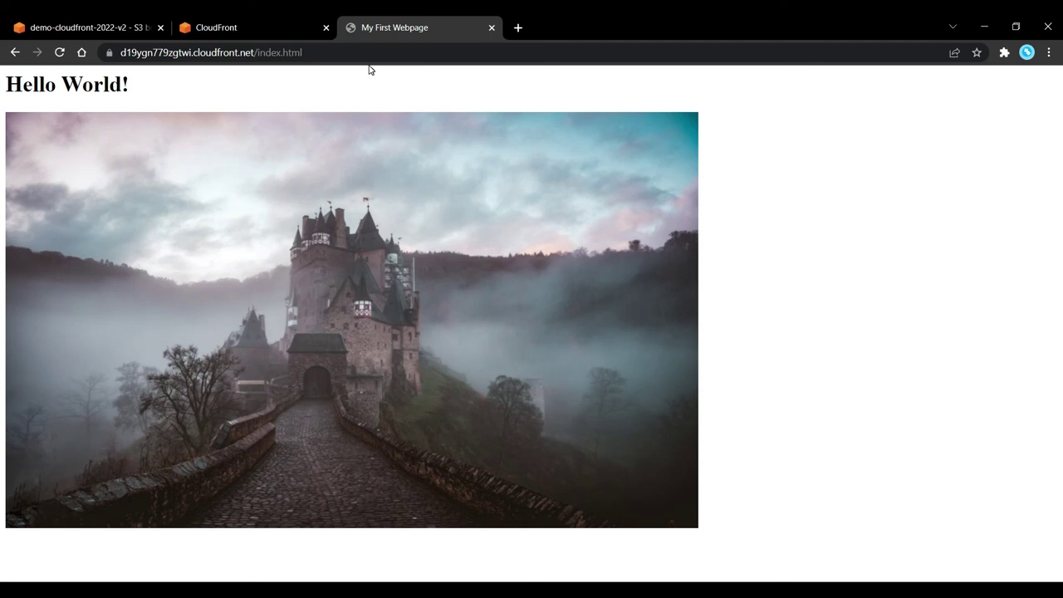
# Go back to the S3 bucket's permissions and examine the bucket policy section
pyautogui.click(149, 20)
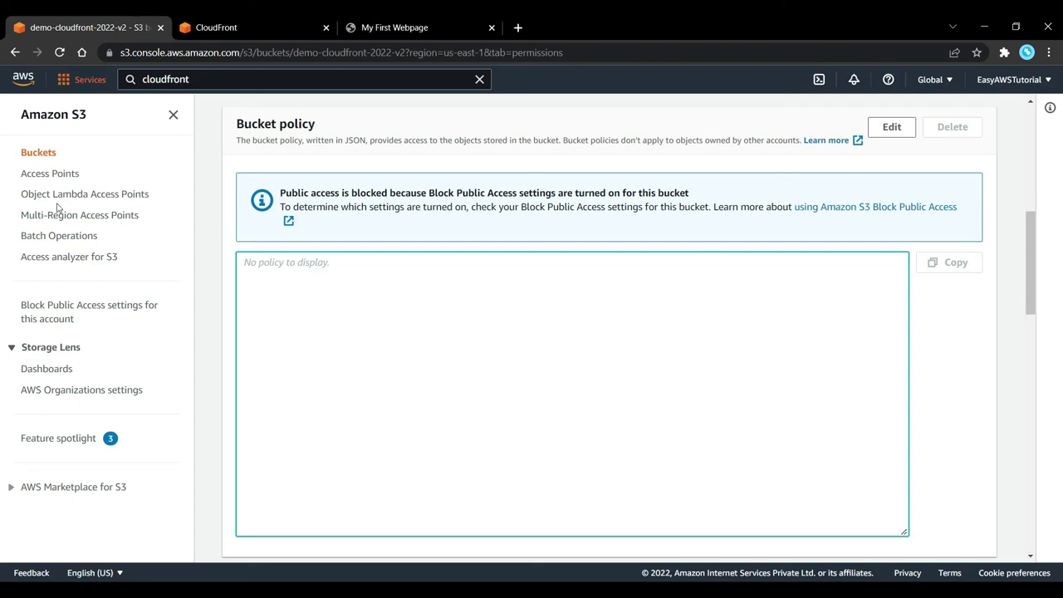
pyautogui.scroll(1, 375, 176)
pyautogui.scroll(1, 376, 177)
pyautogui.moveTo(237, 269); pyautogui.dragTo(337, 270)
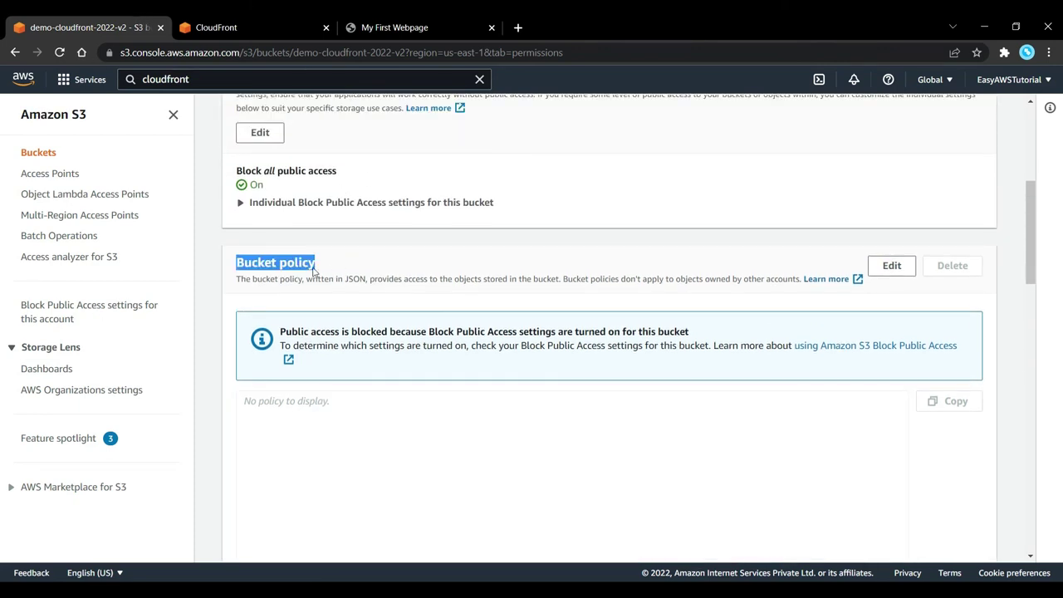
pyautogui.click(318, 453)
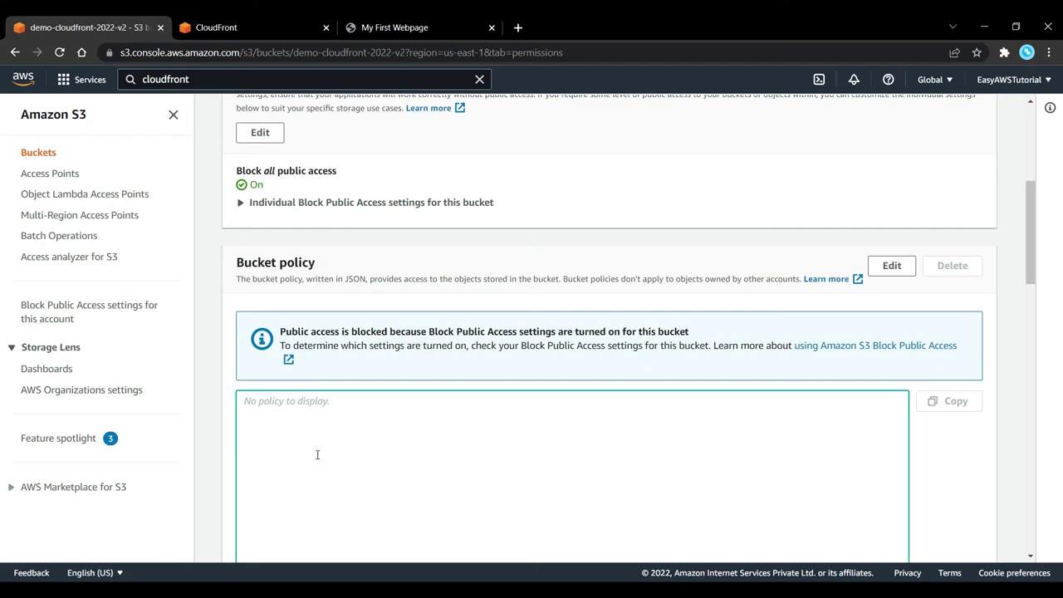
# Reload the demo-cloudfront-2022-v2 bucket's permissions page and examine the principal, action and resource in its bucket policy
pyautogui.scroll(-1, 335, 421)
pyautogui.click(60, 53)
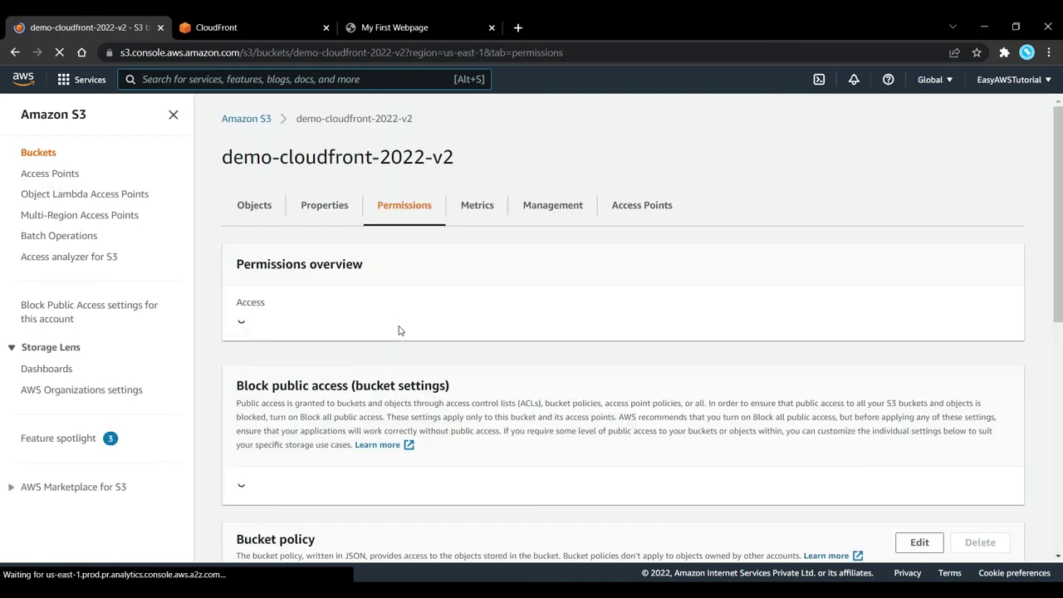
pyautogui.scroll(-7, 404, 372)
pyautogui.scroll(5, 434, 281)
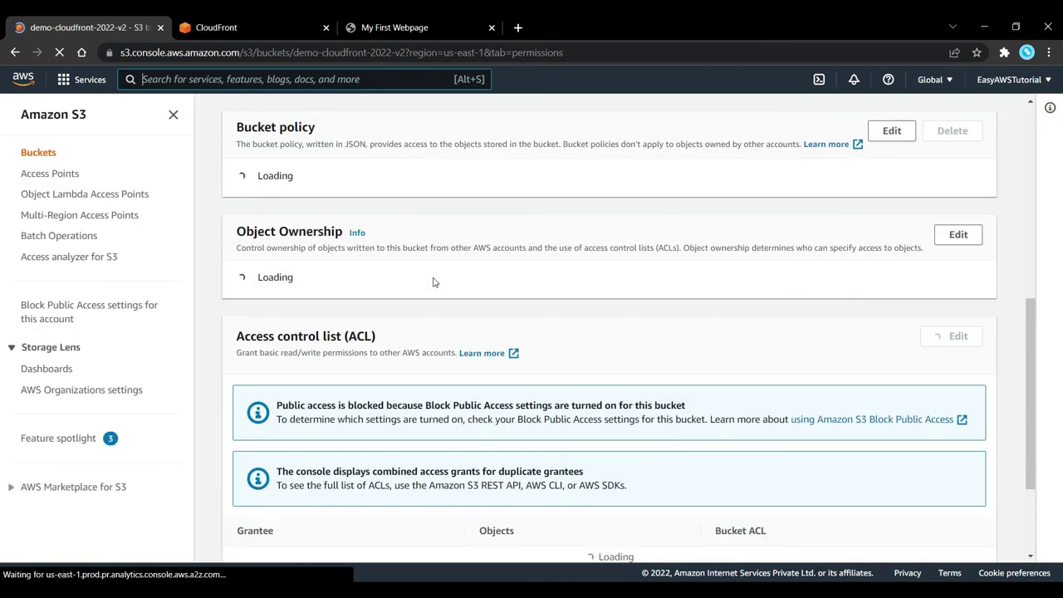
pyautogui.scroll(-3, 405, 398)
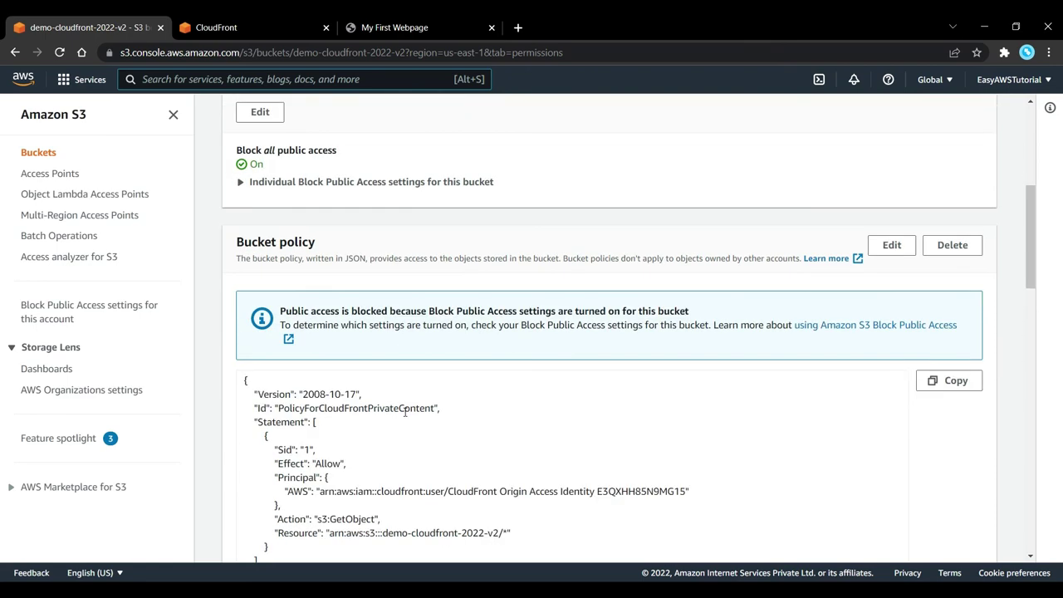
pyautogui.moveTo(245, 310); pyautogui.dragTo(294, 517)
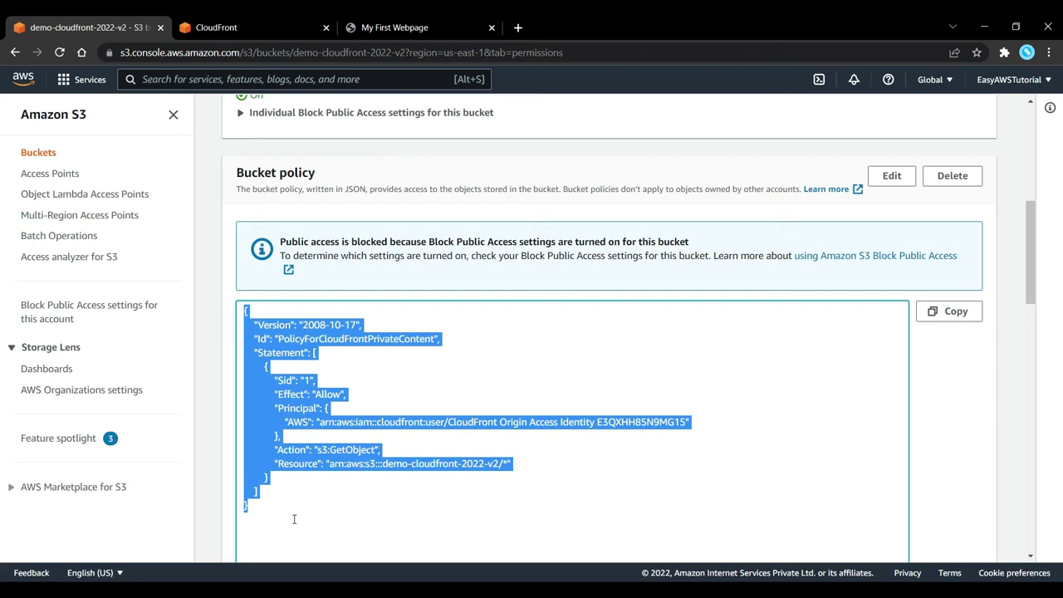
pyautogui.scroll(1, 294, 519)
pyautogui.click(294, 521)
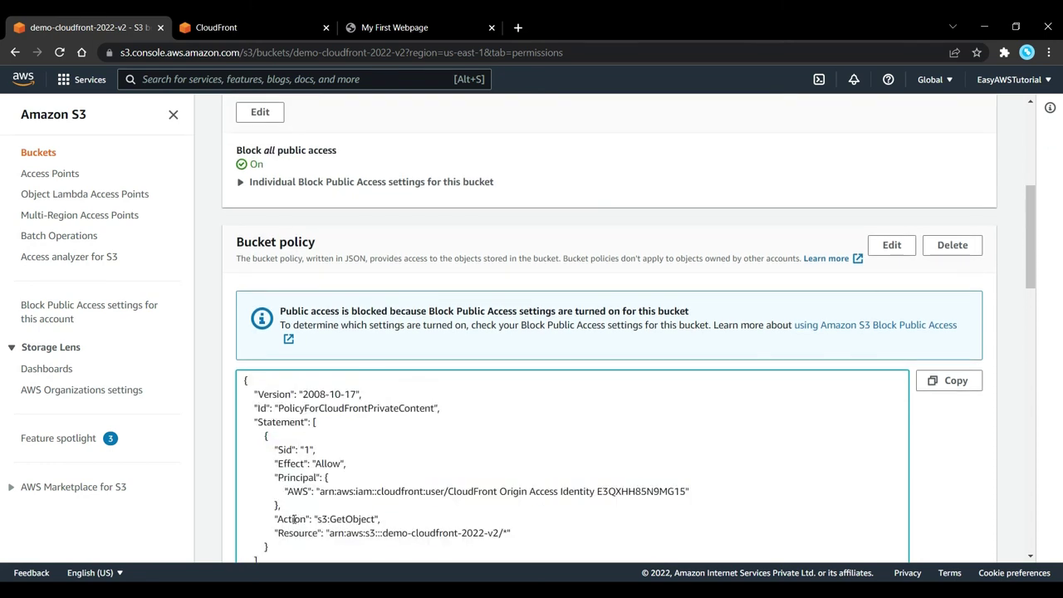
pyautogui.scroll(-2, 293, 525)
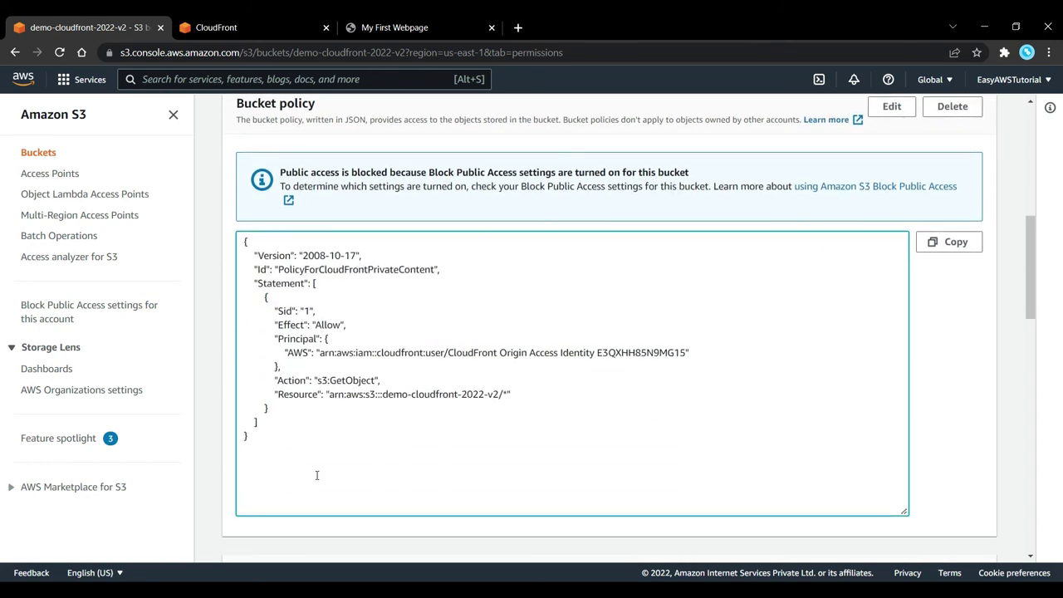
# Return to the CloudFront console and inspect the existing entry in the list of origin access identities
pyautogui.click(249, 27)
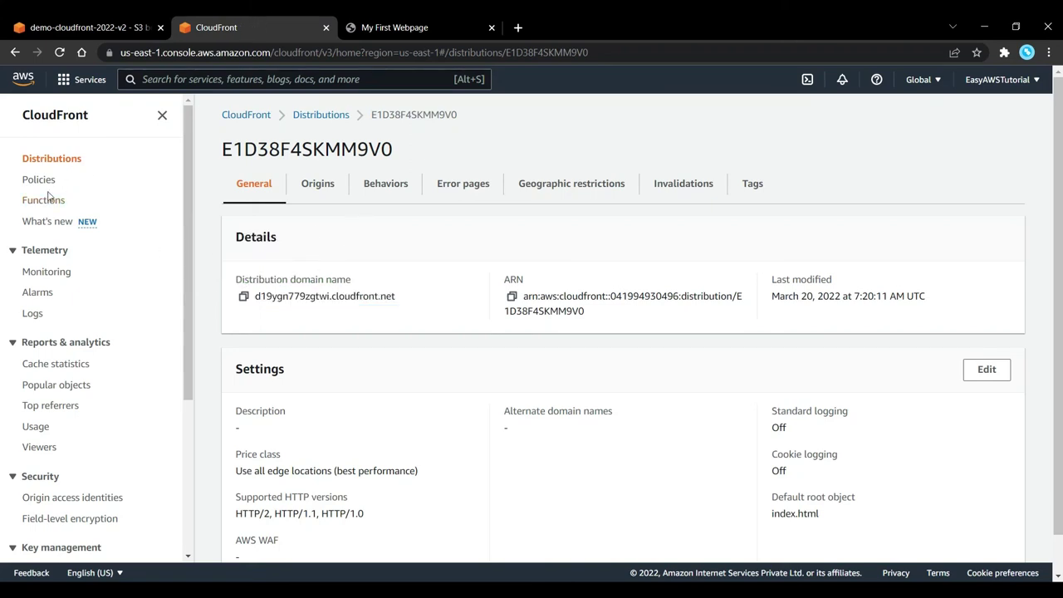
pyautogui.scroll(-1, 31, 250)
pyautogui.scroll(-3, 32, 251)
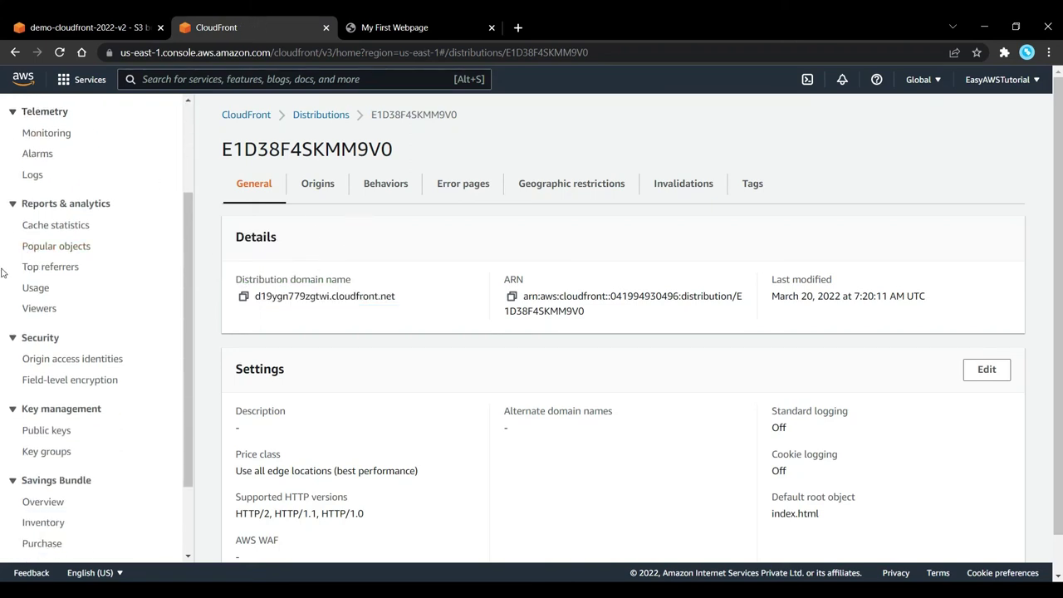
pyautogui.click(67, 365)
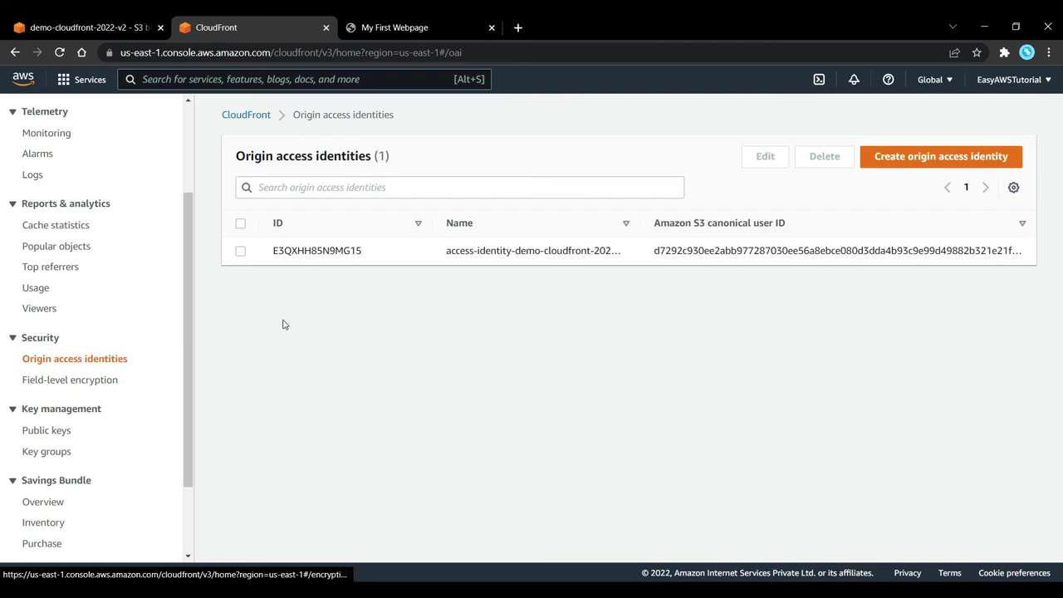
pyautogui.click(240, 251)
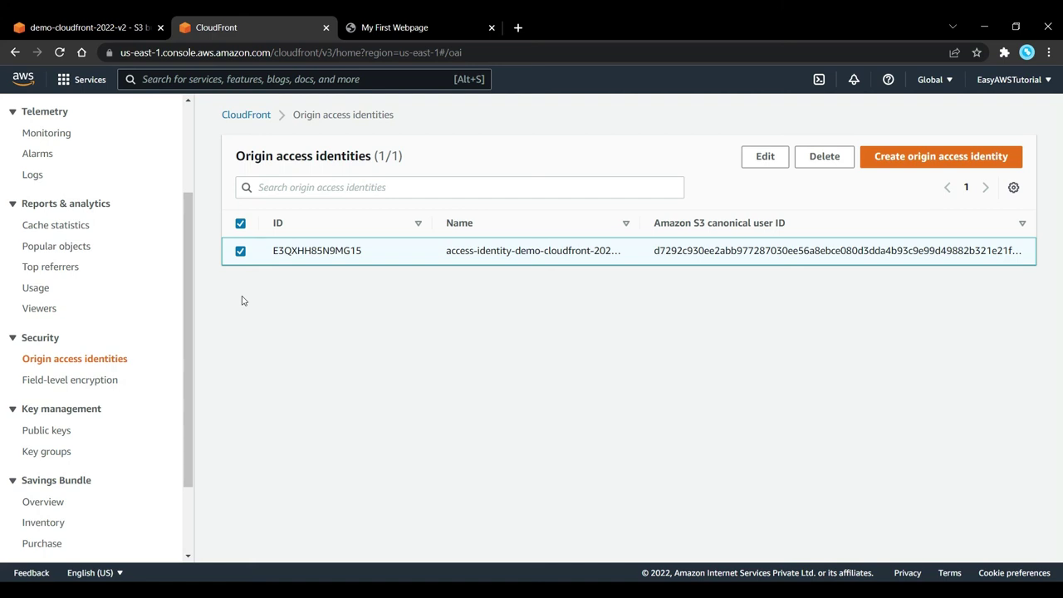
pyautogui.click(240, 251)
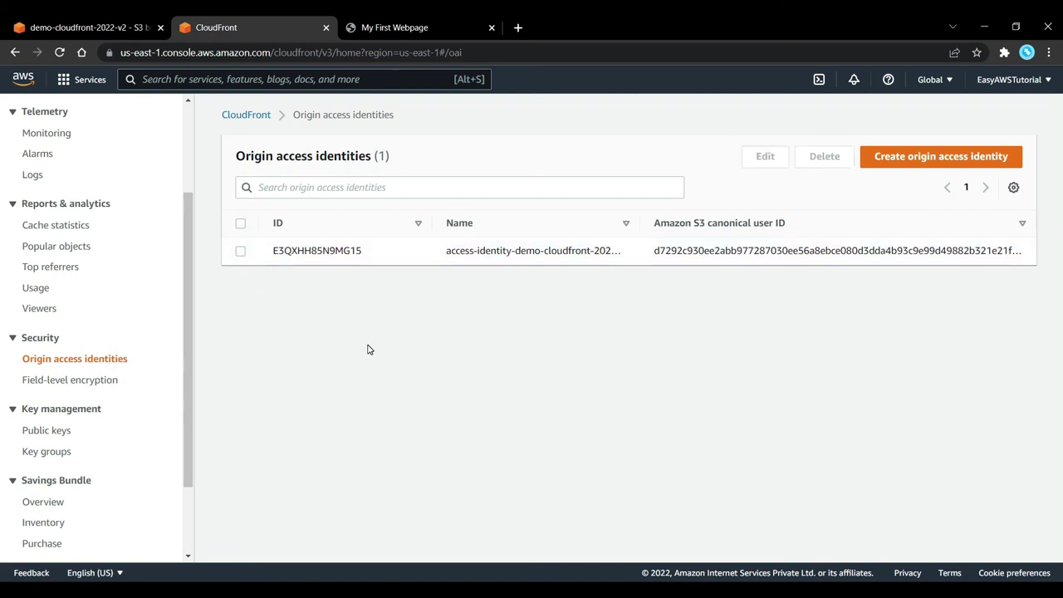